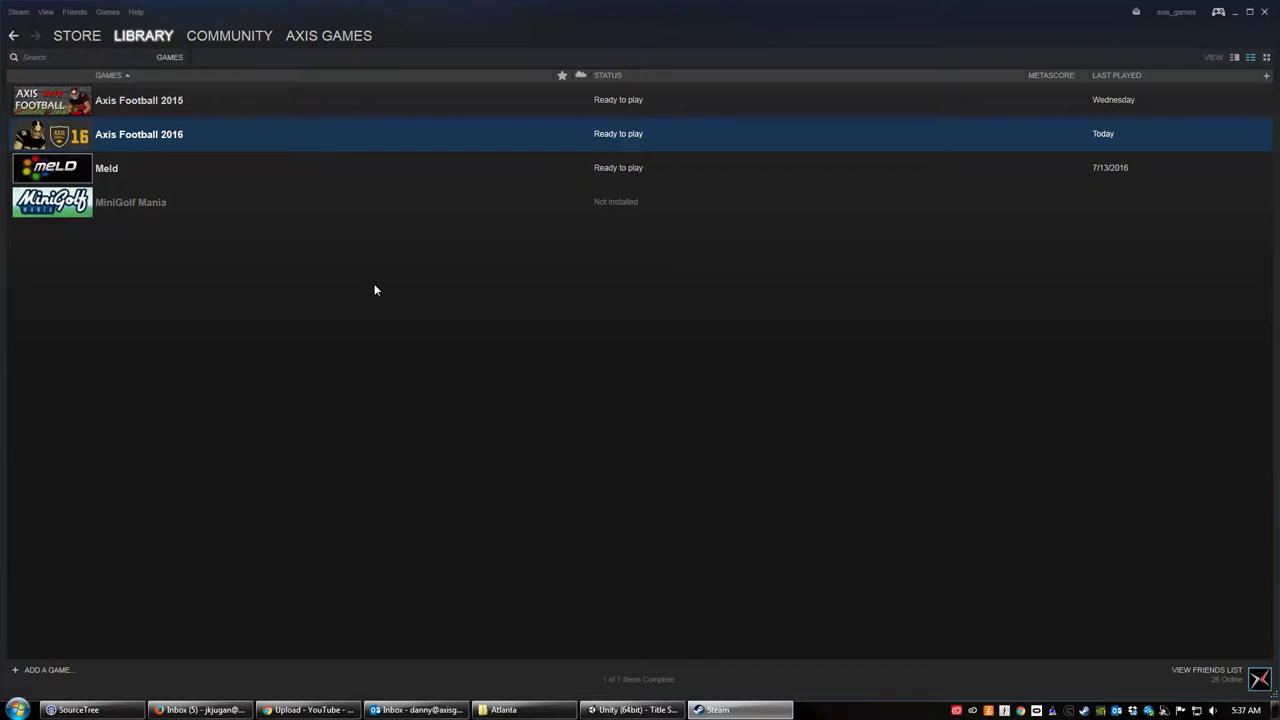
Step: Open Axis Football 2016's install folder via Steam Properties > Local Files > Browse Local Files
{"action": "right_click", "coordinate": [177, 137]}
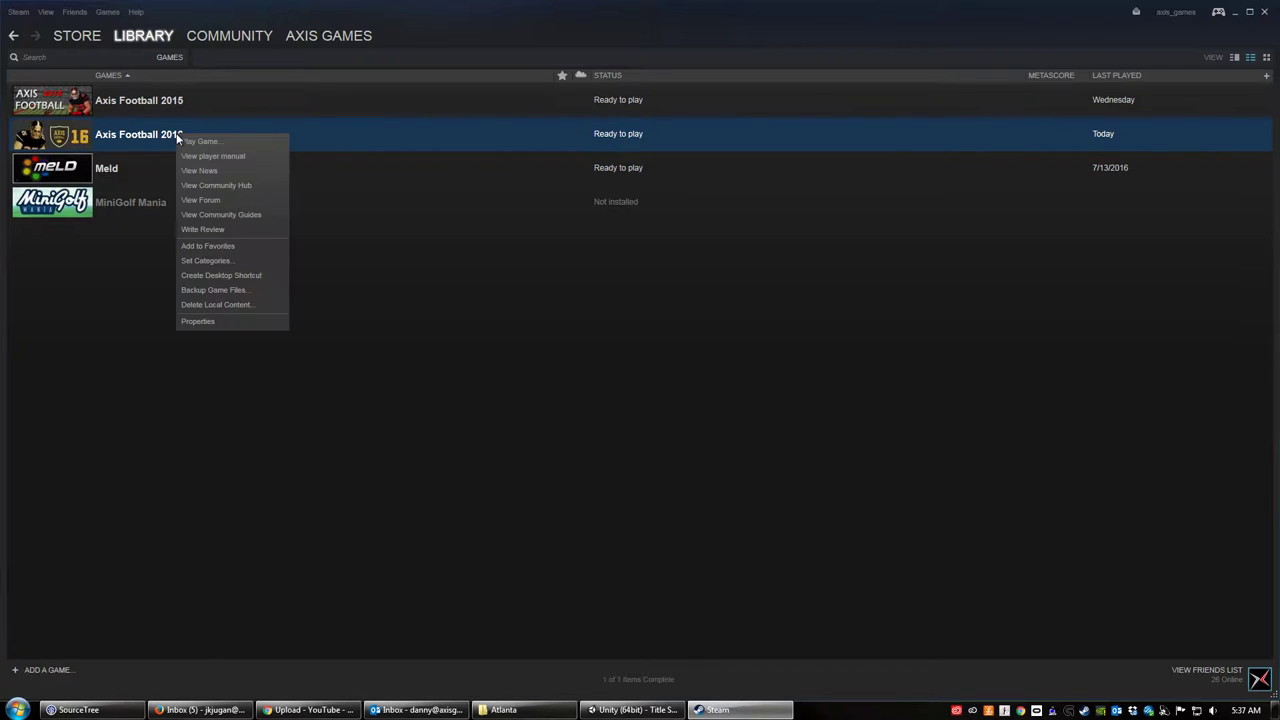
{"action": "left_click", "coordinate": [219, 321]}
{"action": "left_click", "coordinate": [335, 115]}
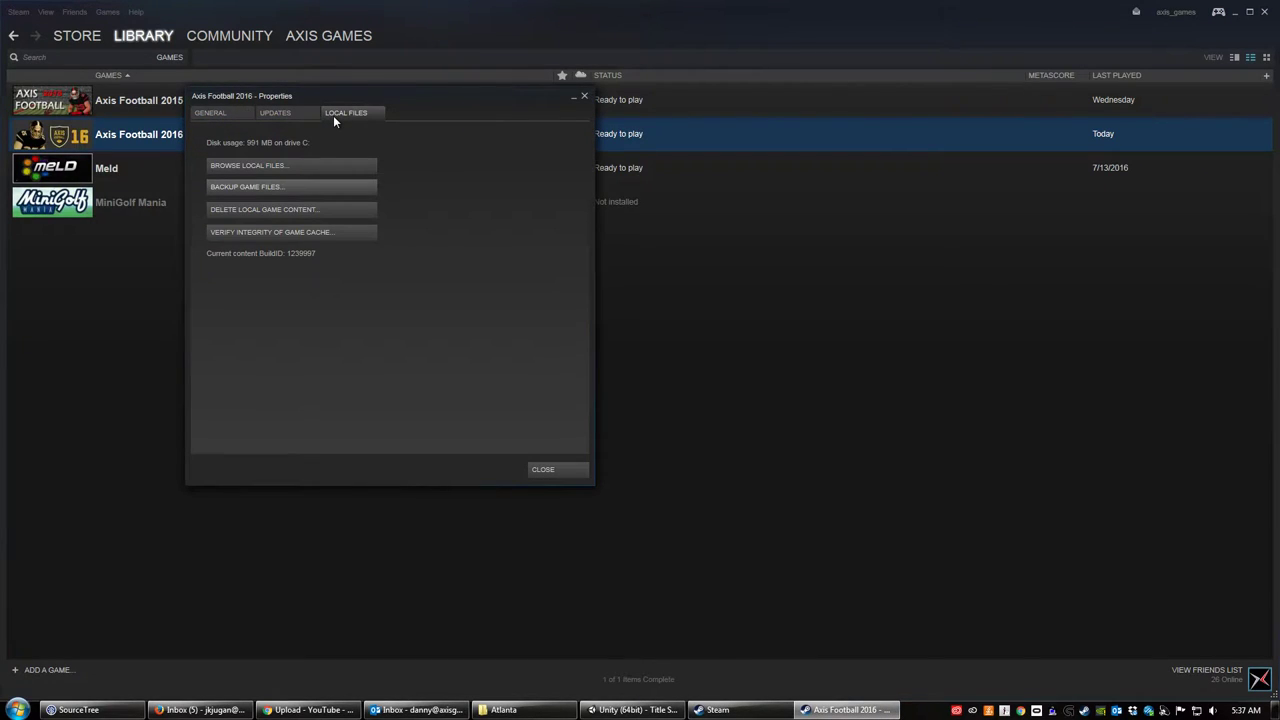
{"action": "left_click", "coordinate": [294, 164]}
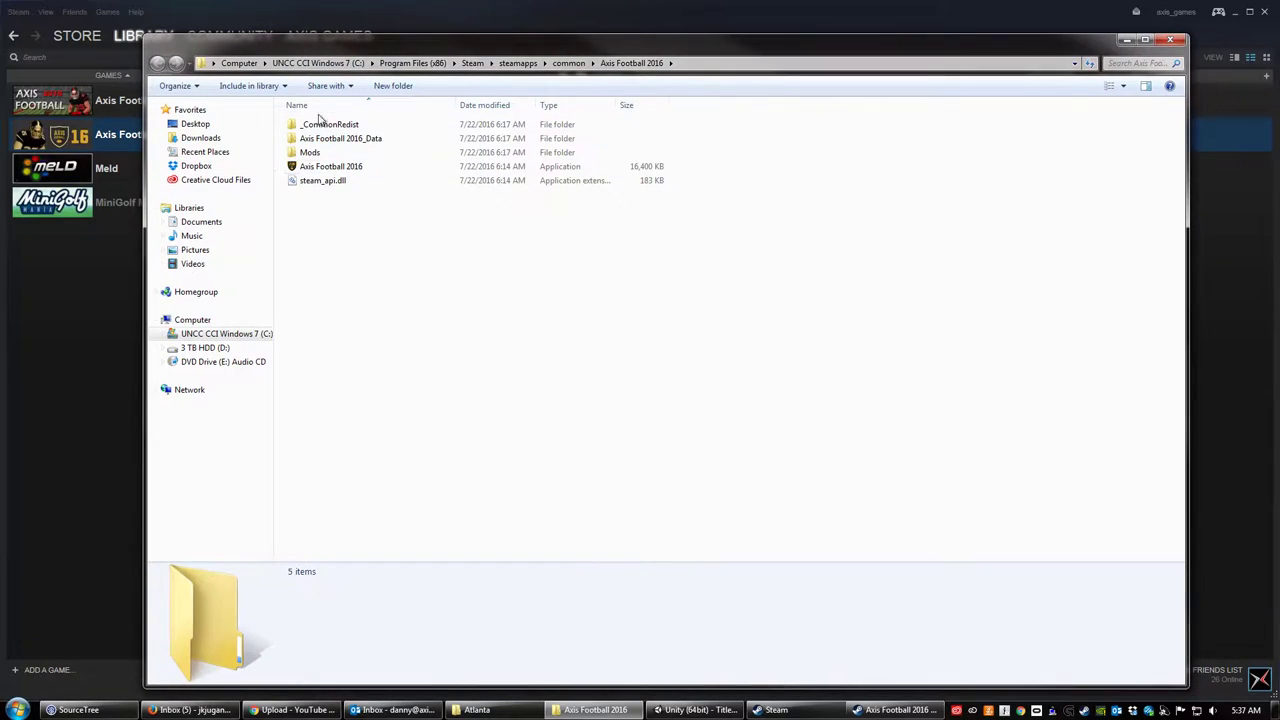
Step: Open the Mods folder and then its Team Mods subfolder
{"action": "left_click", "coordinate": [303, 154]}
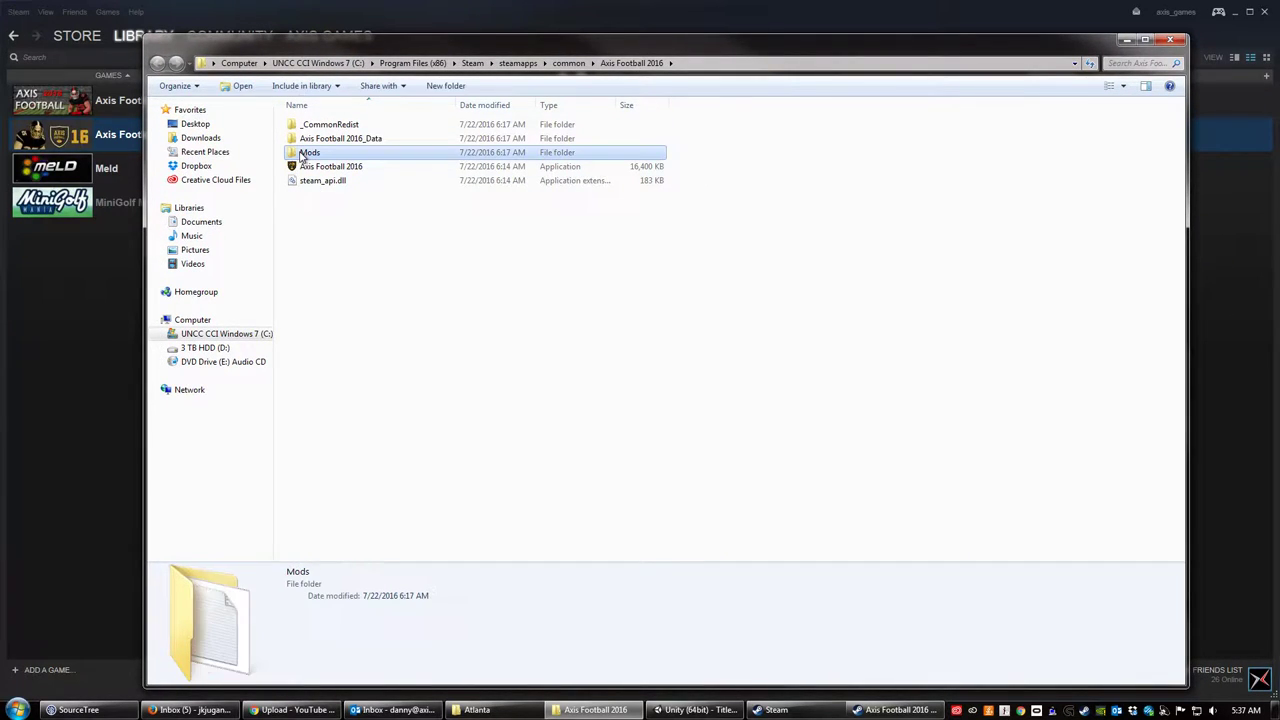
{"action": "double_click", "coordinate": [303, 154]}
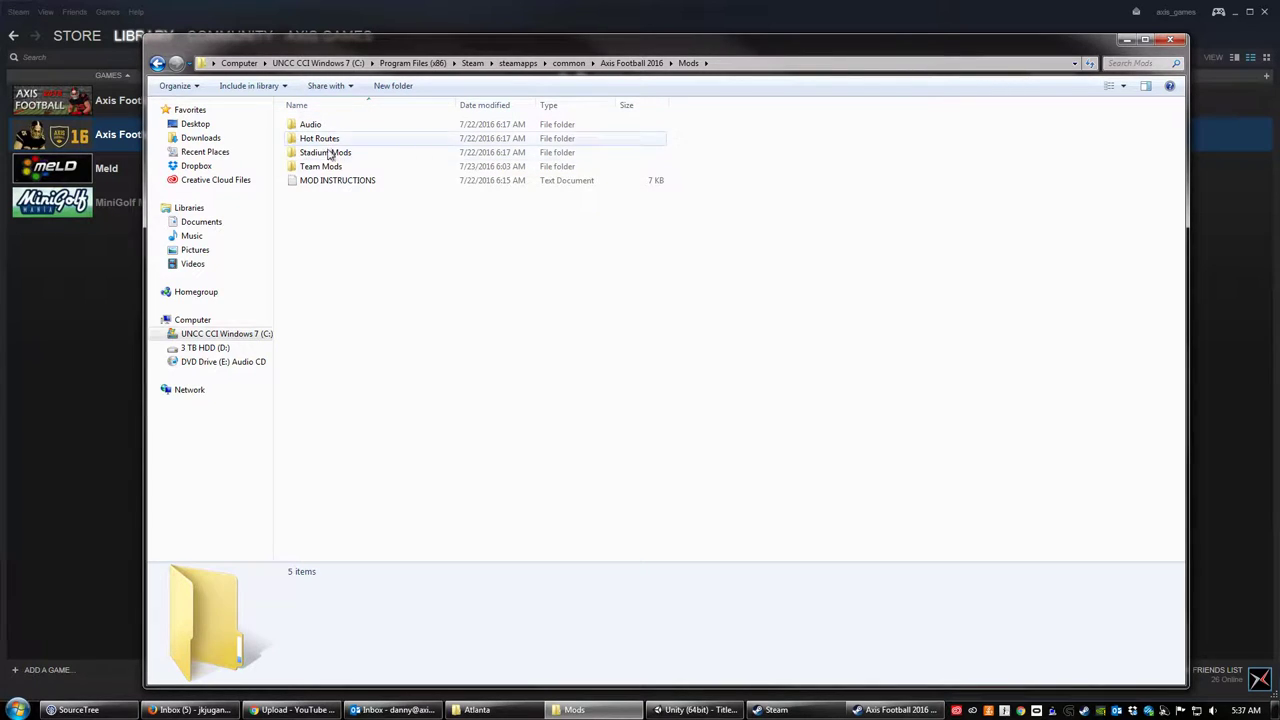
{"action": "left_click", "coordinate": [330, 168]}
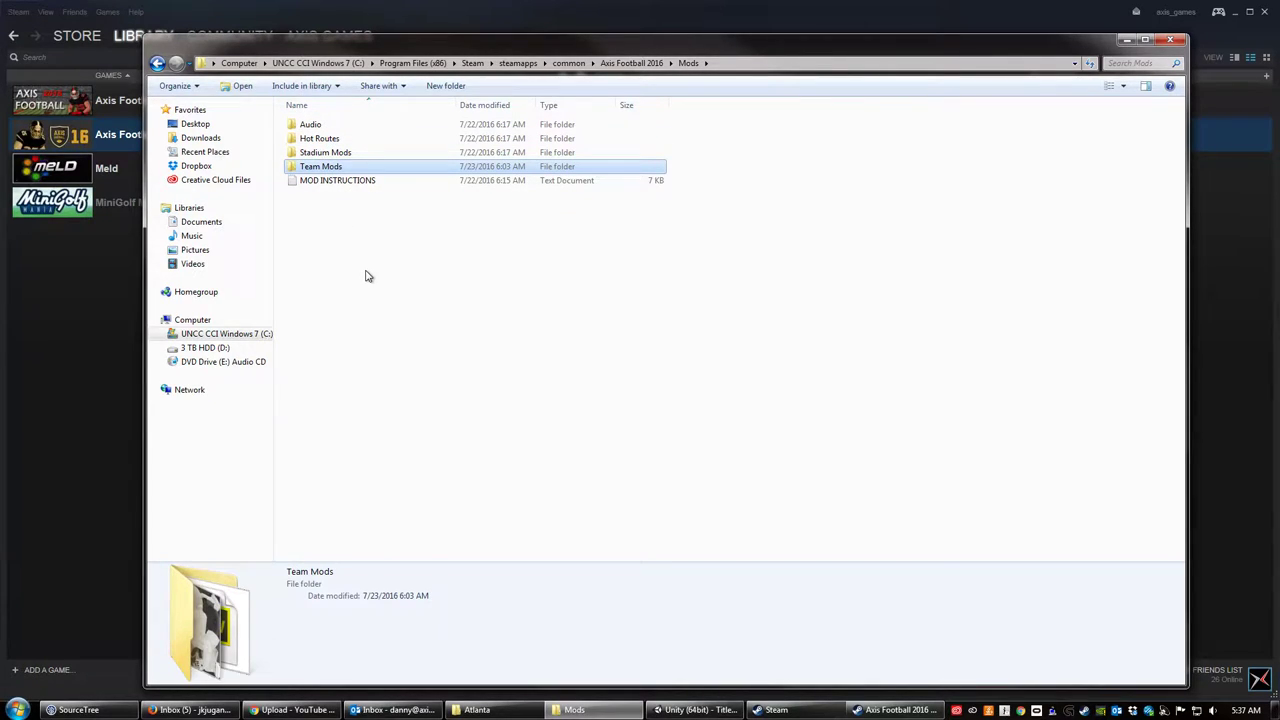
{"action": "double_click", "coordinate": [341, 167]}
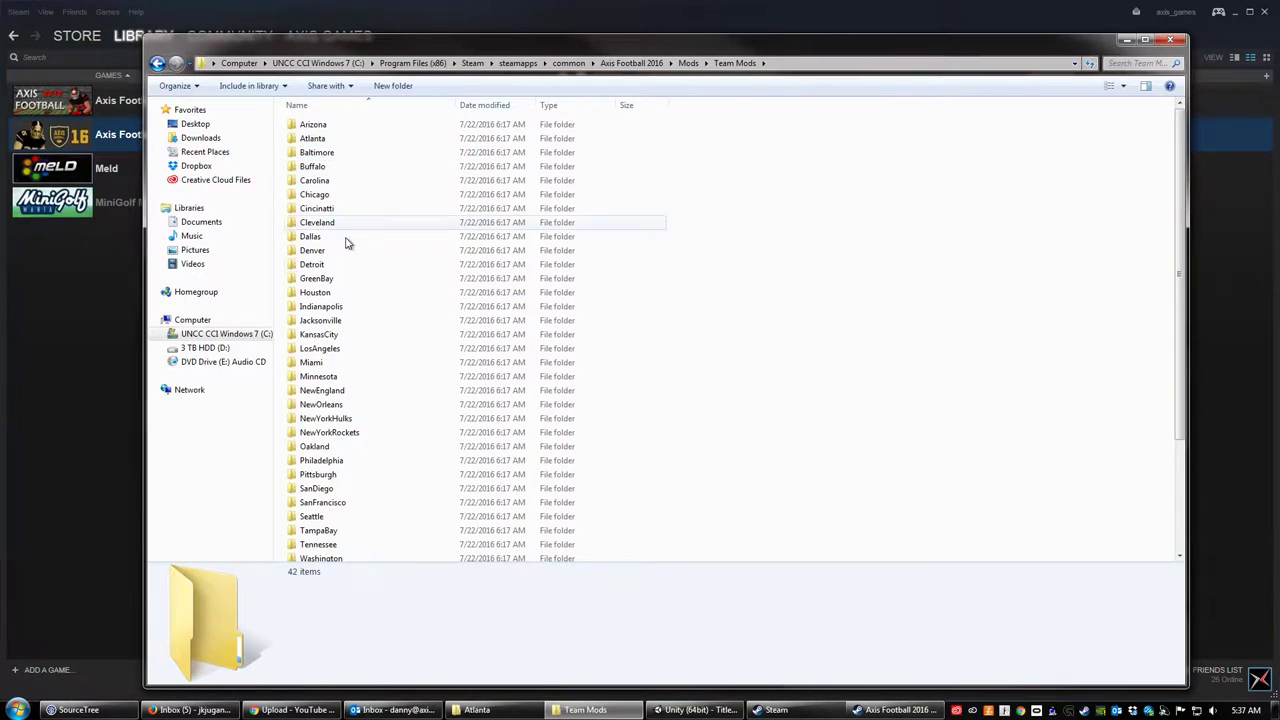
Step: Scroll through the team folders, from Arizona to Washington, and the template files
{"action": "scroll", "coordinate": [345, 222], "scroll_direction": "down", "scroll_amount": 3}
{"action": "left_click", "coordinate": [330, 331]}
{"action": "scroll", "coordinate": [336, 318], "scroll_direction": "up", "scroll_amount": 3}
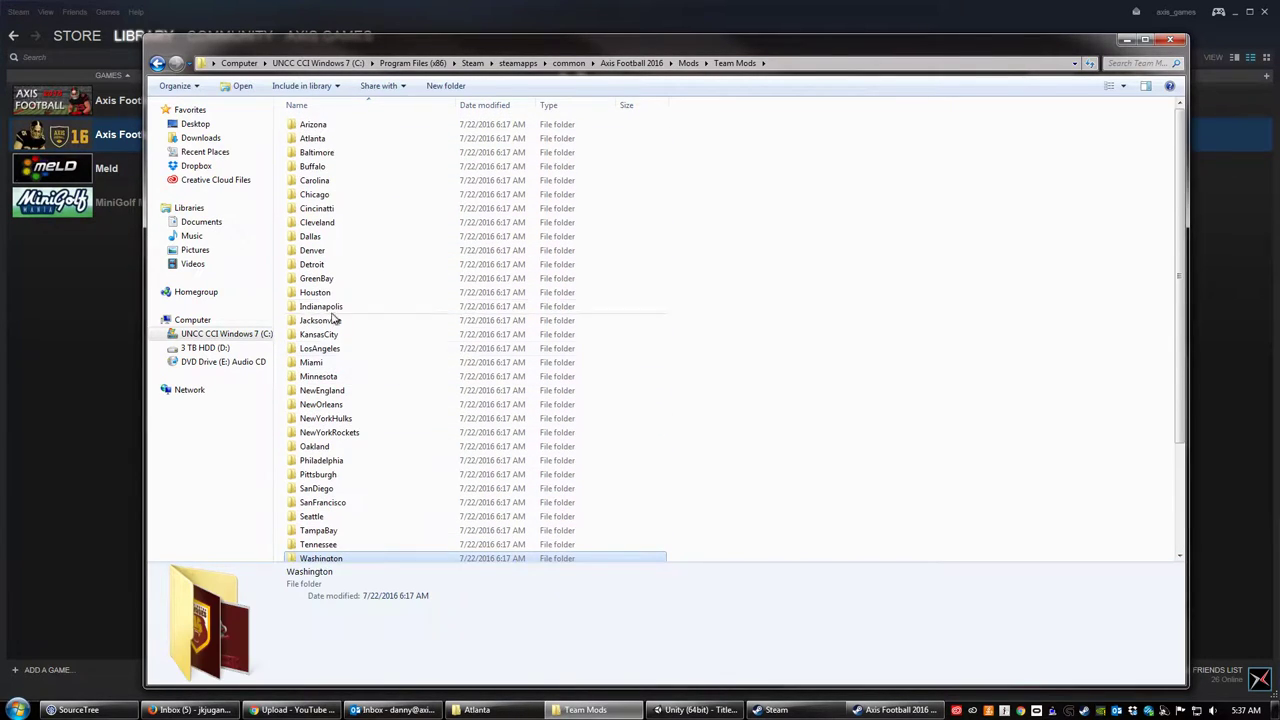
{"action": "left_click", "coordinate": [337, 124]}
{"action": "scroll", "coordinate": [338, 250], "scroll_direction": "down", "scroll_amount": 4}
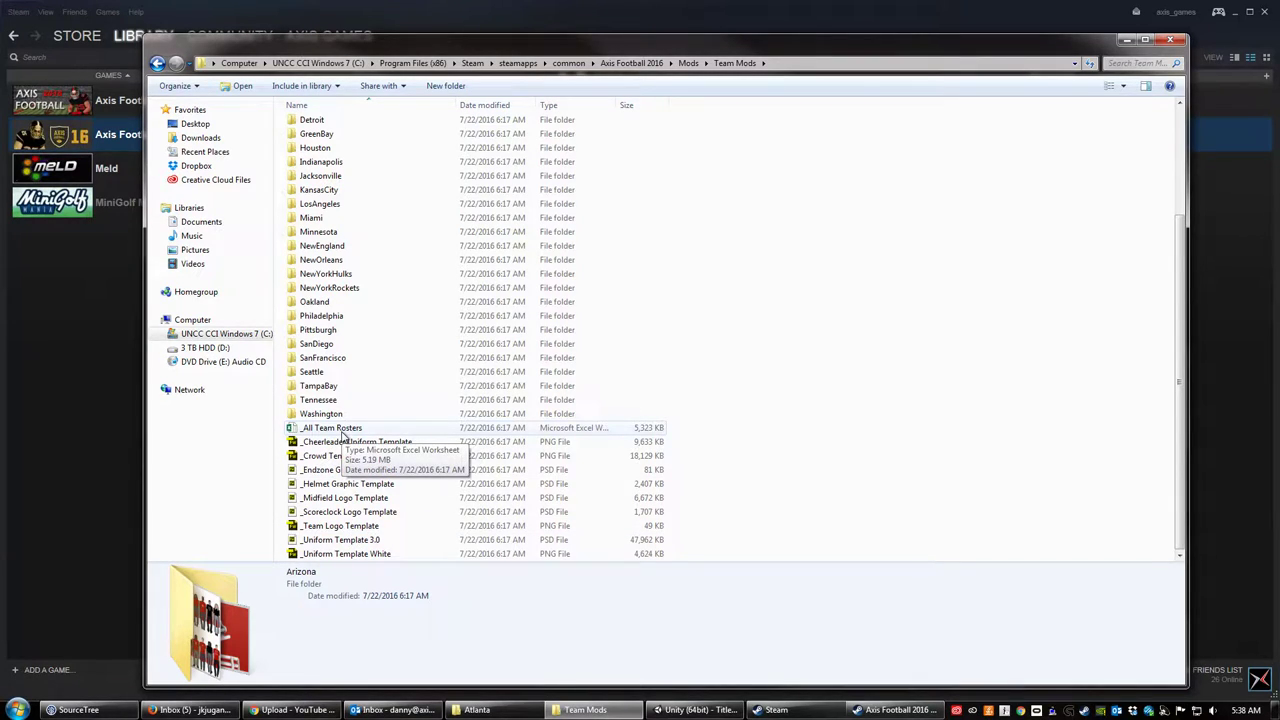
{"action": "scroll", "coordinate": [342, 436], "scroll_direction": "up", "scroll_amount": 4}
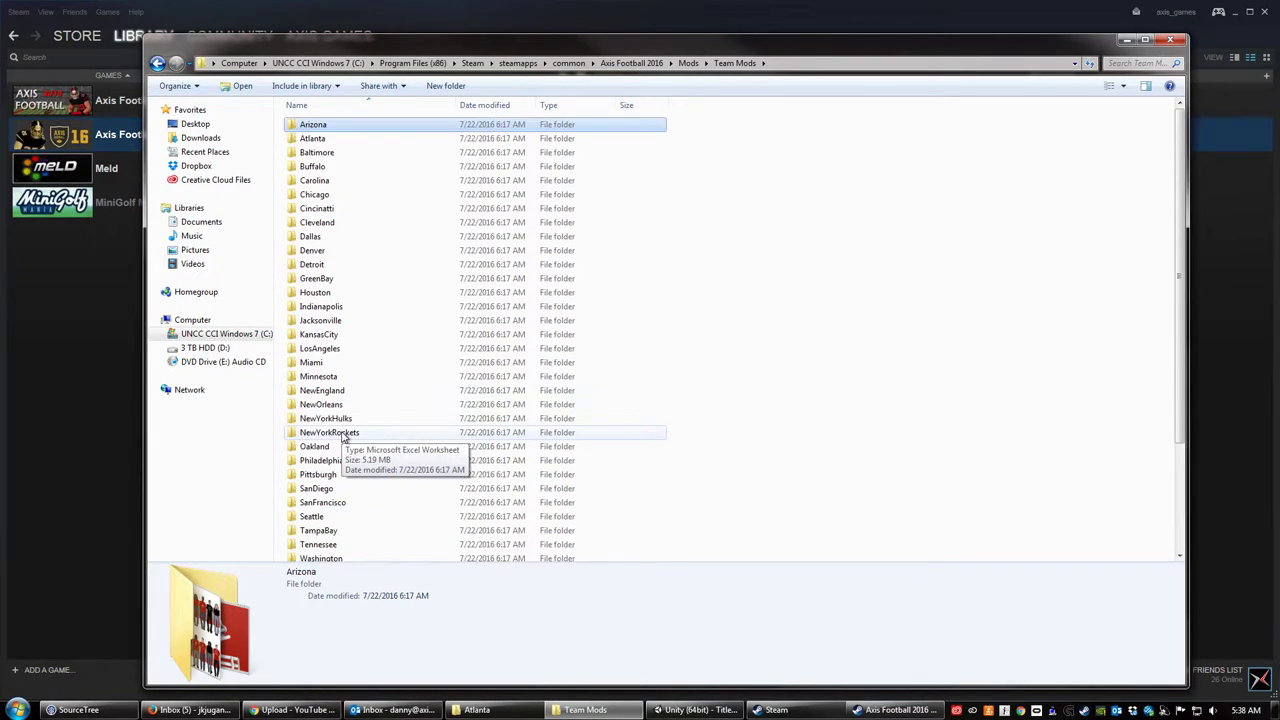
Step: Open the Atlanta folder, close the C: drive copy and keep the Dropbox Atlanta window
{"action": "double_click", "coordinate": [348, 144]}
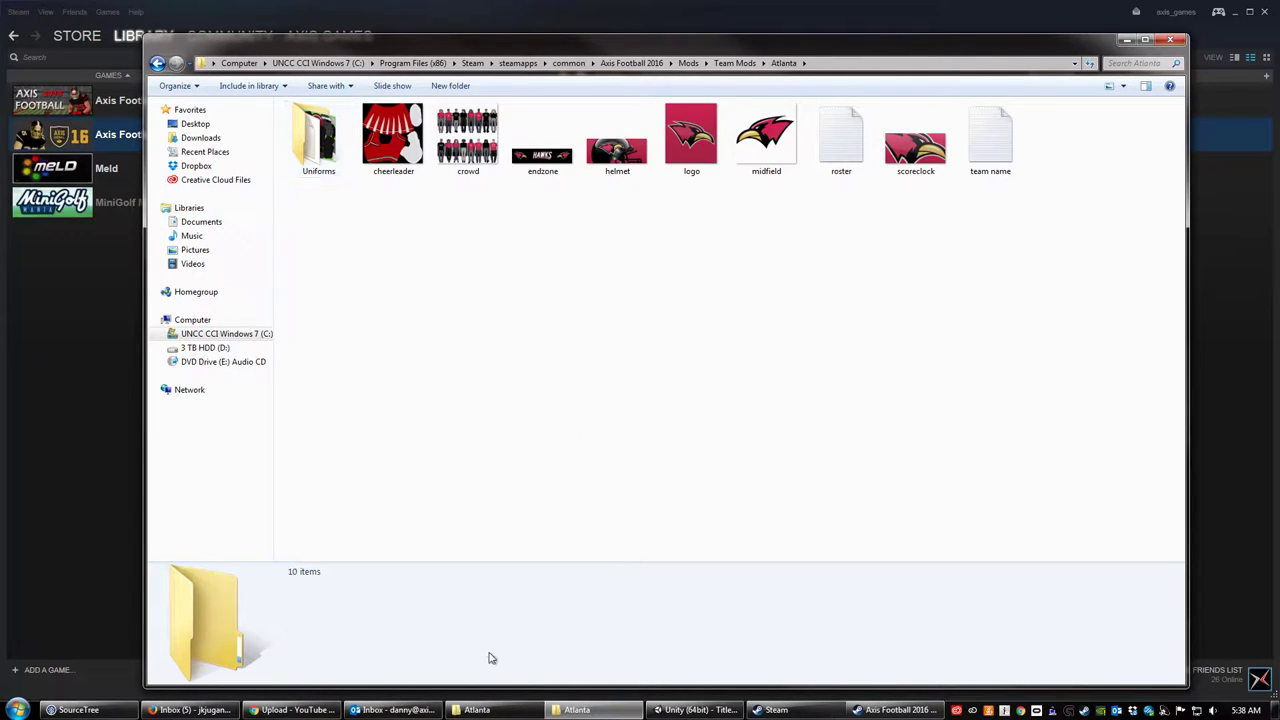
{"action": "left_click", "coordinate": [480, 709]}
{"action": "left_click_drag", "start_coordinate": [1160, 38], "coordinate": [1063, 83]}
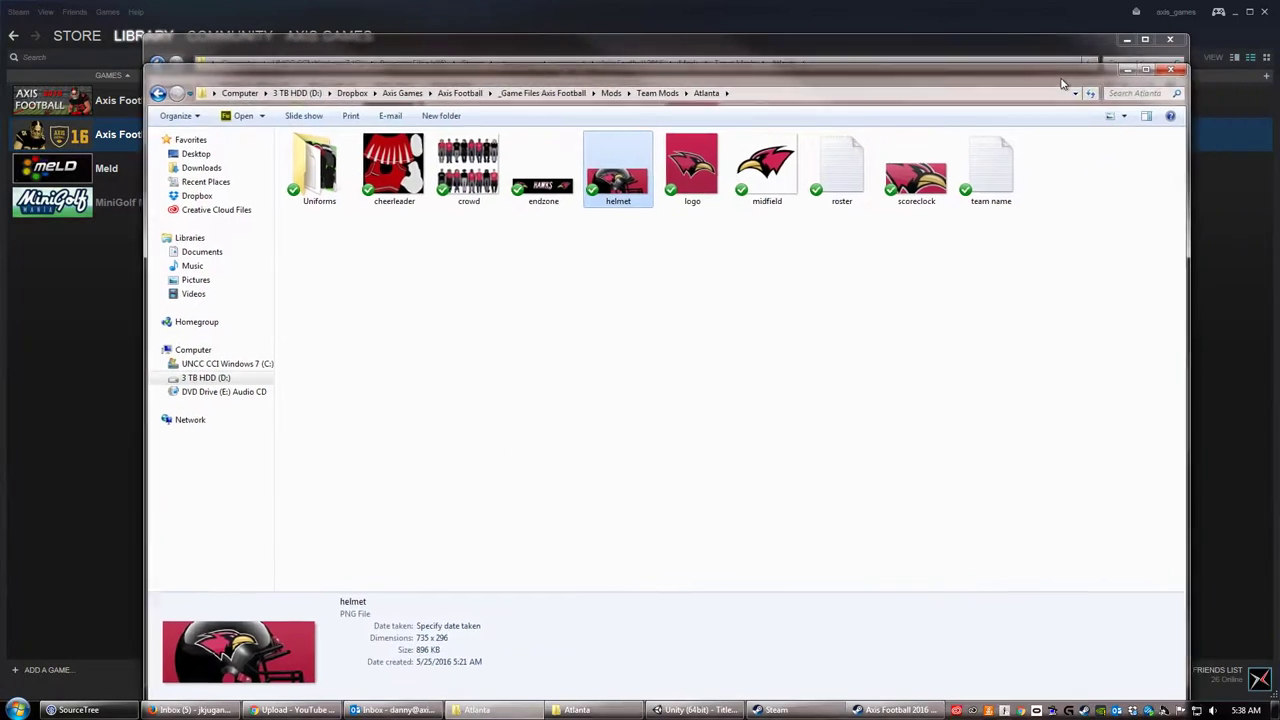
{"action": "left_click", "coordinate": [1169, 48]}
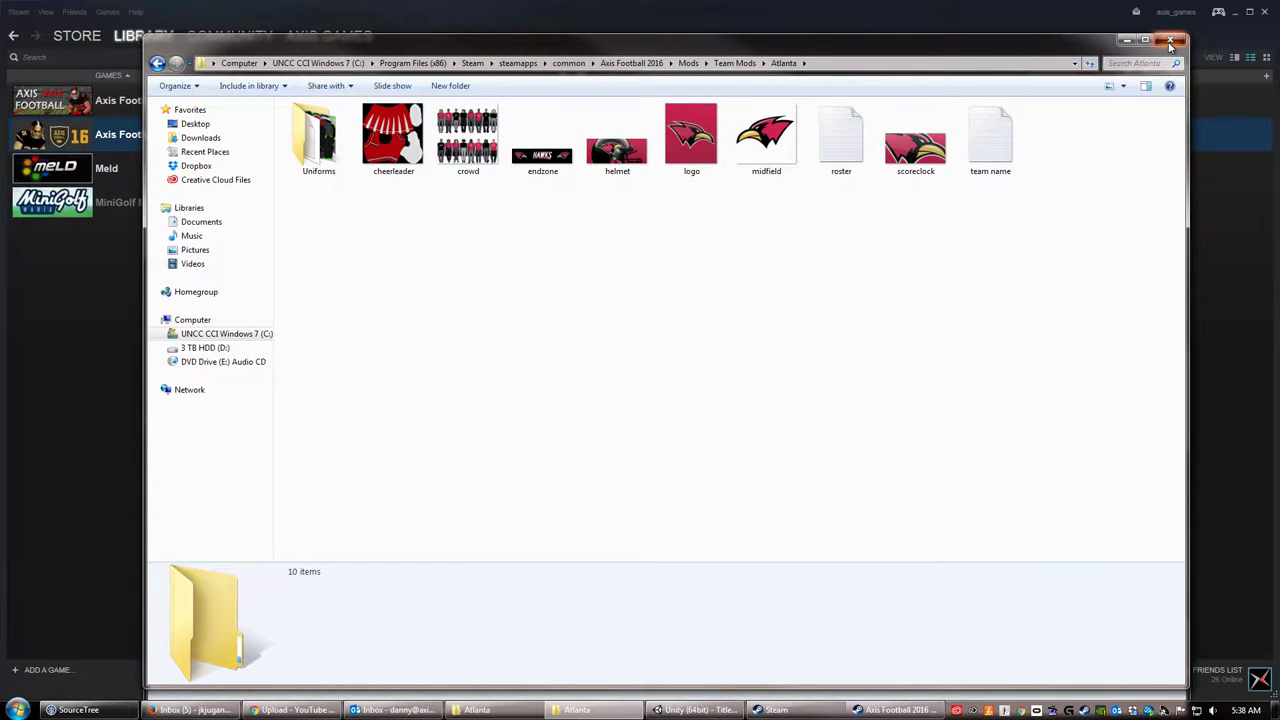
{"action": "left_click", "coordinate": [1170, 42]}
{"action": "left_click_drag", "start_coordinate": [633, 71], "coordinate": [643, 35]}
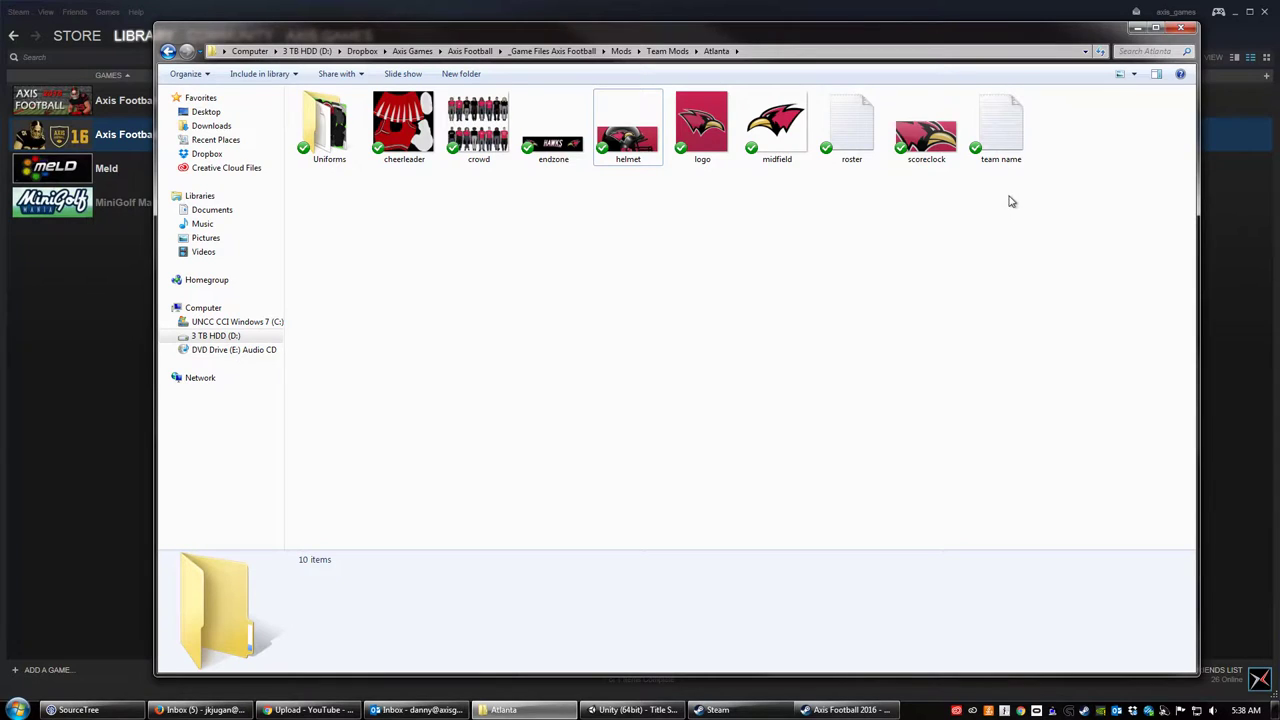
Step: Check the details and previews of the endzone, helmet, logo and scoreclock images
{"action": "left_click", "coordinate": [553, 152]}
{"action": "left_click", "coordinate": [630, 138]}
{"action": "left_click", "coordinate": [690, 135]}
{"action": "left_click", "coordinate": [777, 130]}
{"action": "left_click", "coordinate": [820, 217]}
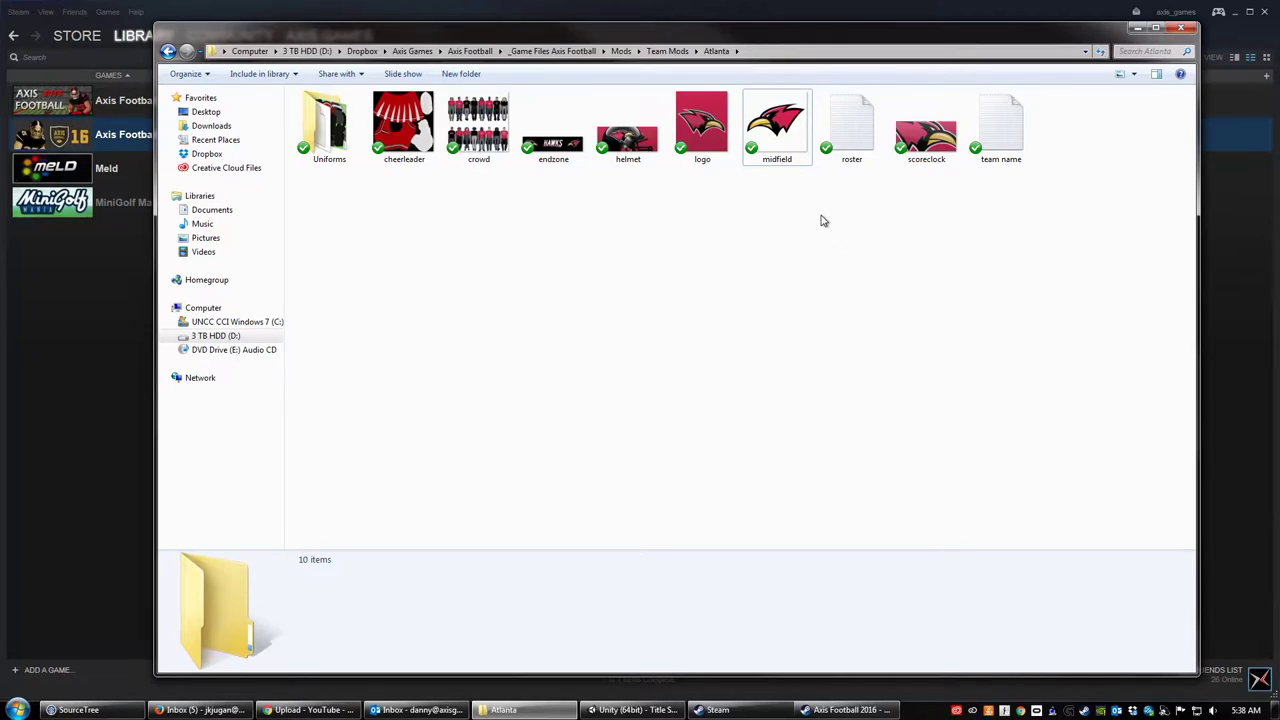
{"action": "left_click", "coordinate": [565, 148]}
{"action": "left_click", "coordinate": [626, 144]}
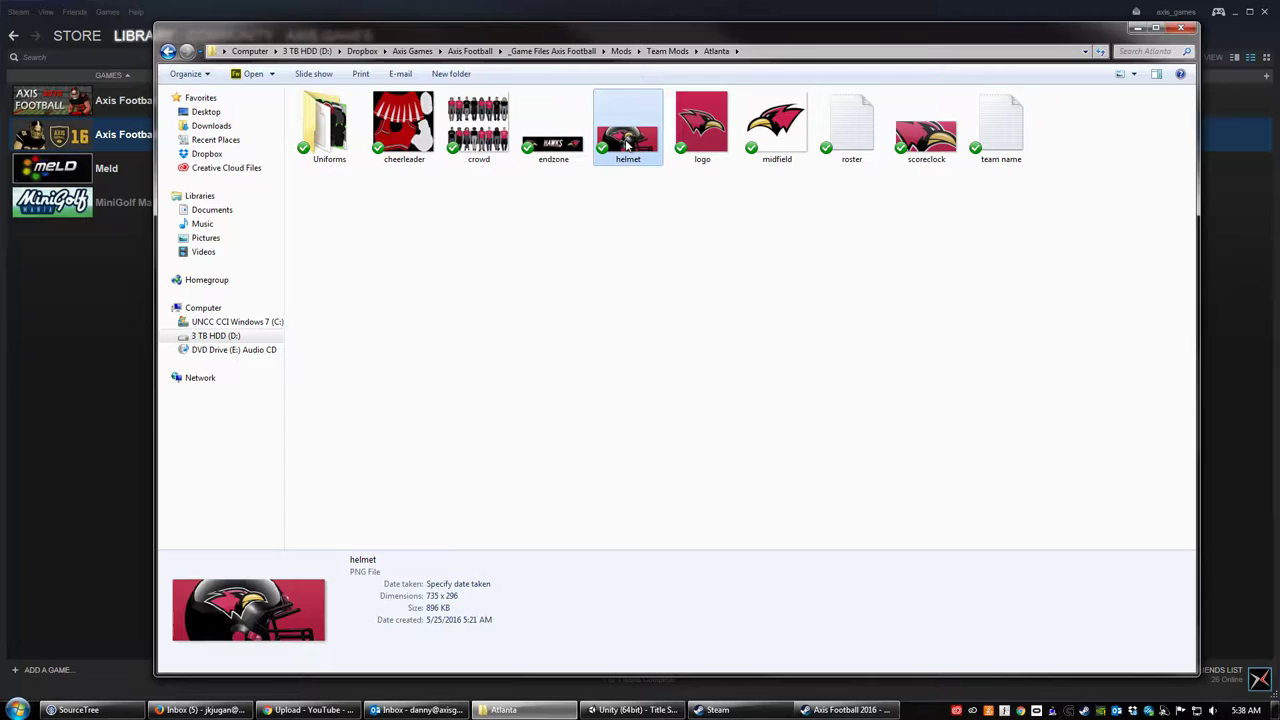
{"action": "left_click", "coordinate": [714, 127]}
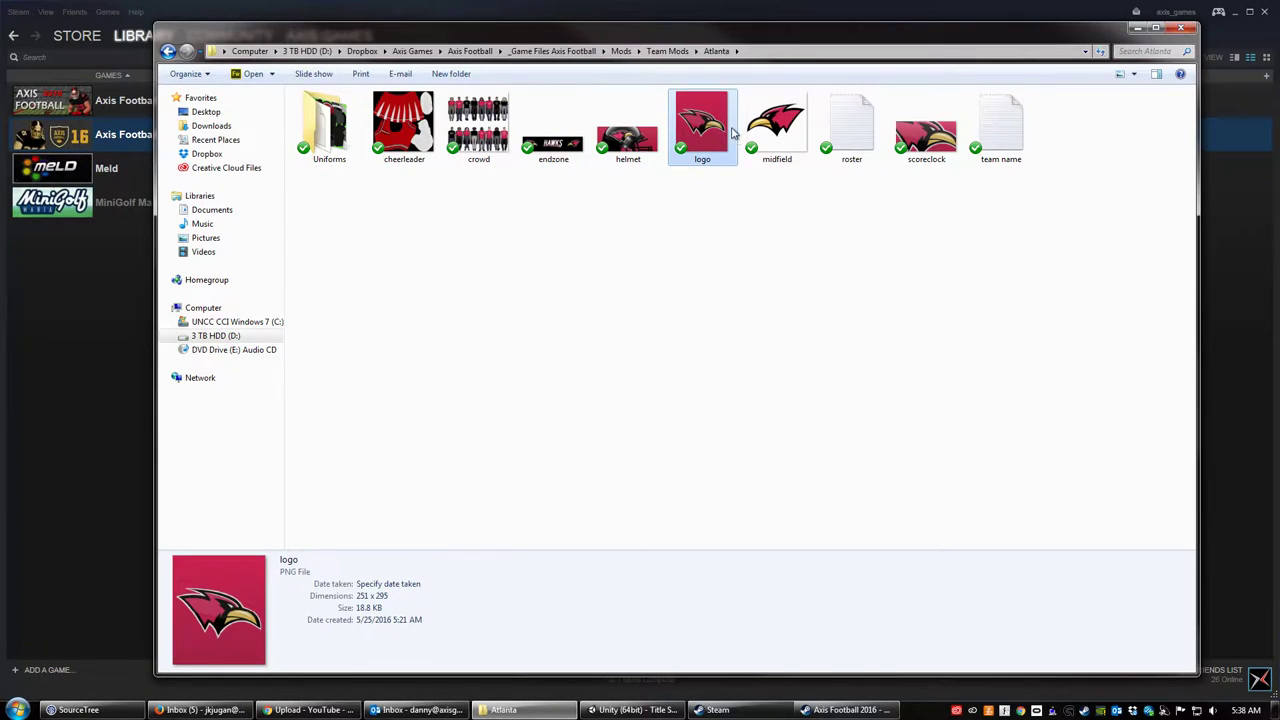
{"action": "left_click", "coordinate": [930, 145]}
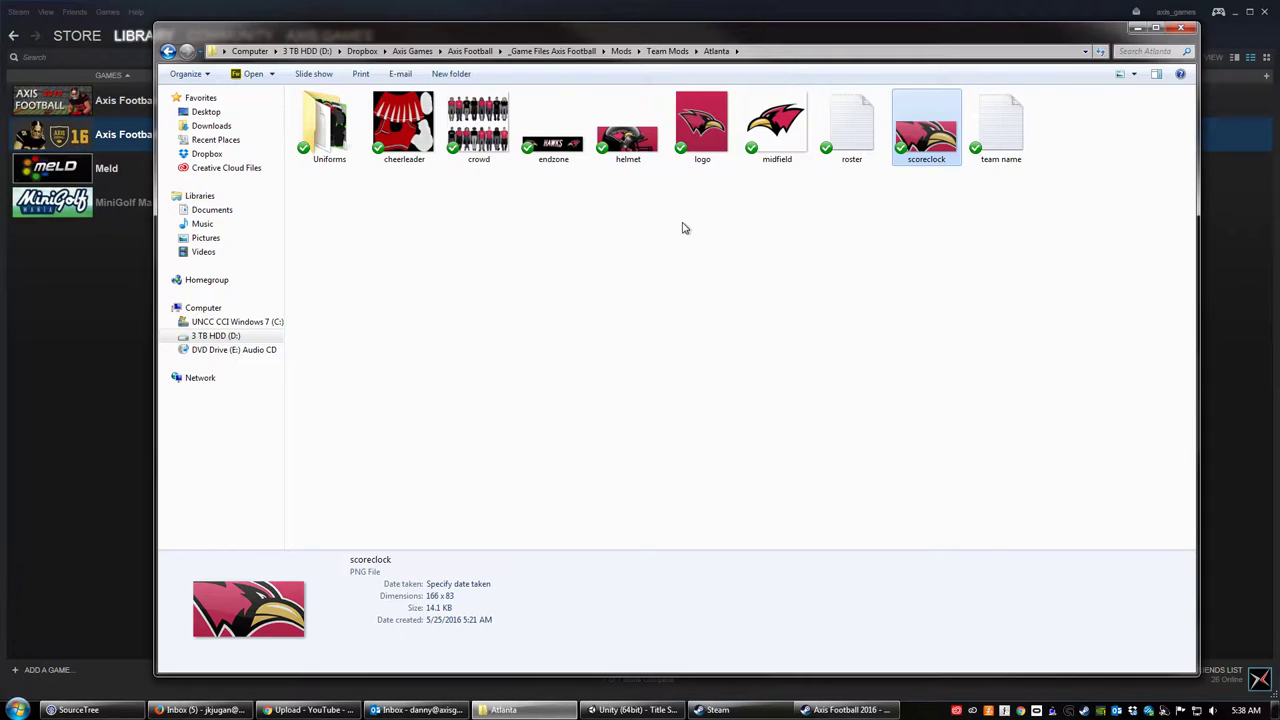
Step: Review the logo, midfield, crowd and cheerleader image details, then select the team name file
{"action": "left_click", "coordinate": [705, 120]}
{"action": "left_click", "coordinate": [925, 146]}
{"action": "left_click", "coordinate": [715, 145]}
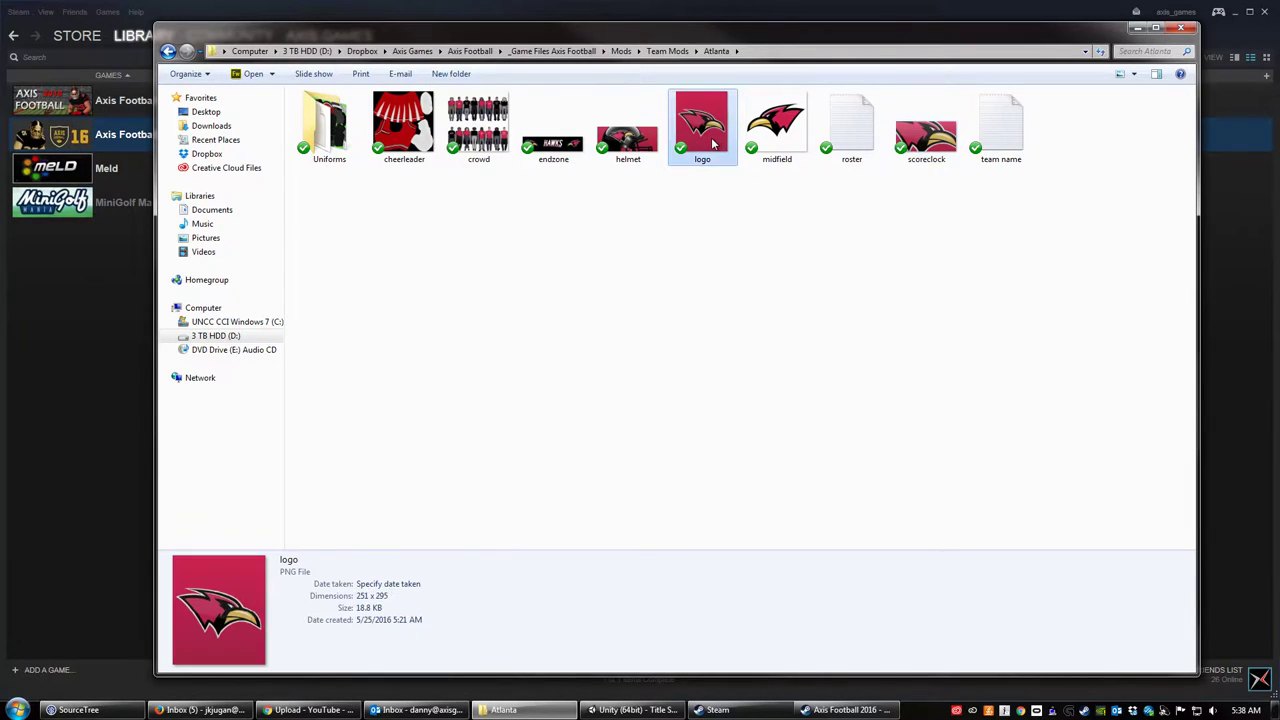
{"action": "left_click", "coordinate": [752, 265]}
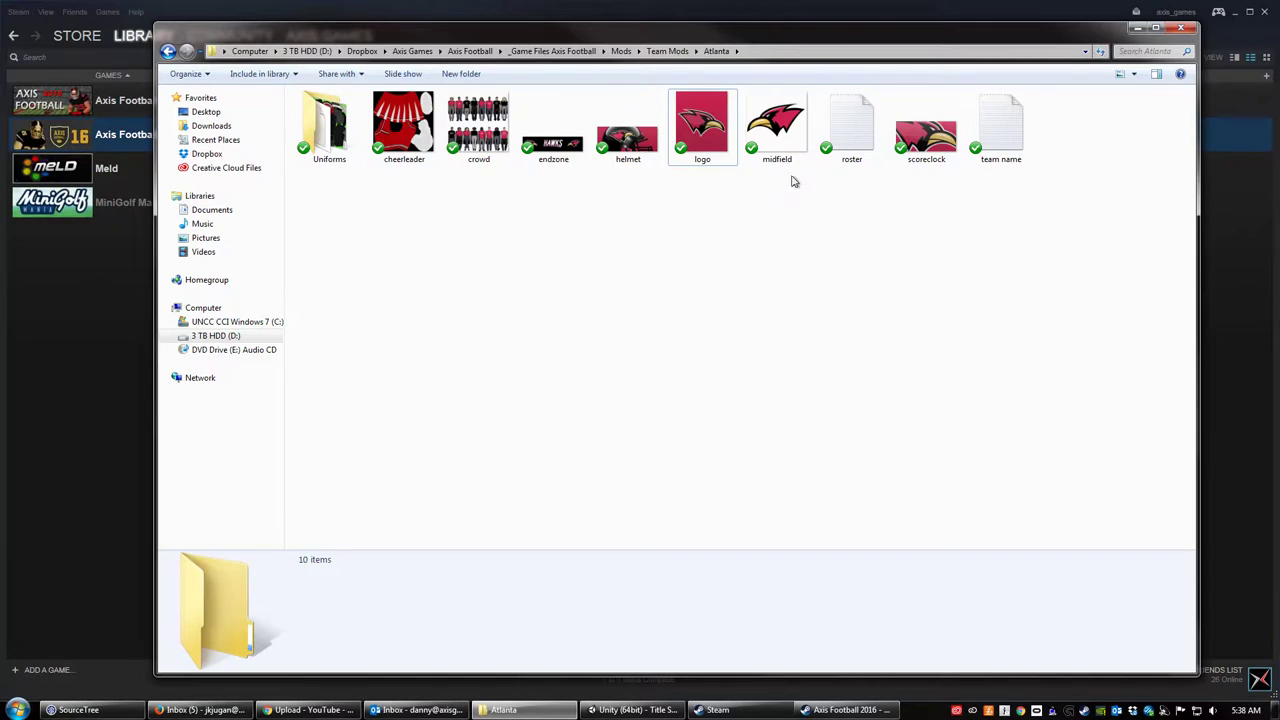
{"action": "left_click", "coordinate": [779, 146]}
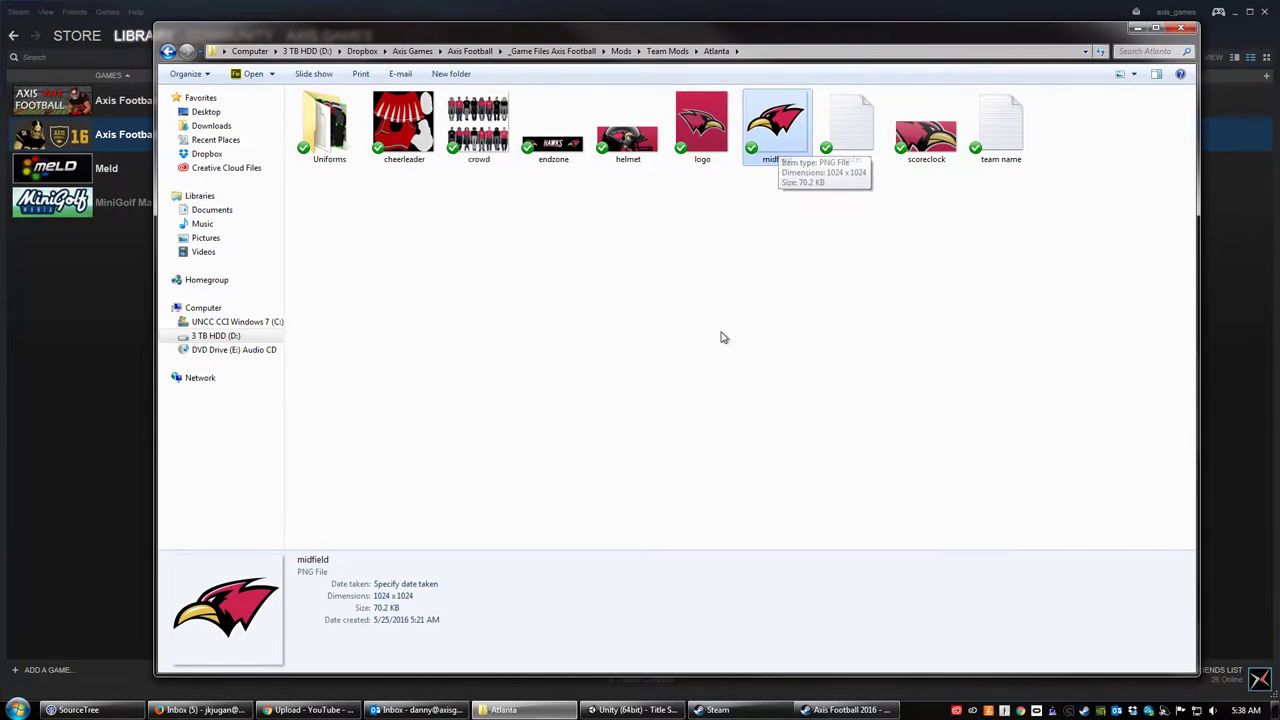
{"action": "left_click", "coordinate": [722, 336]}
{"action": "left_click", "coordinate": [490, 148]}
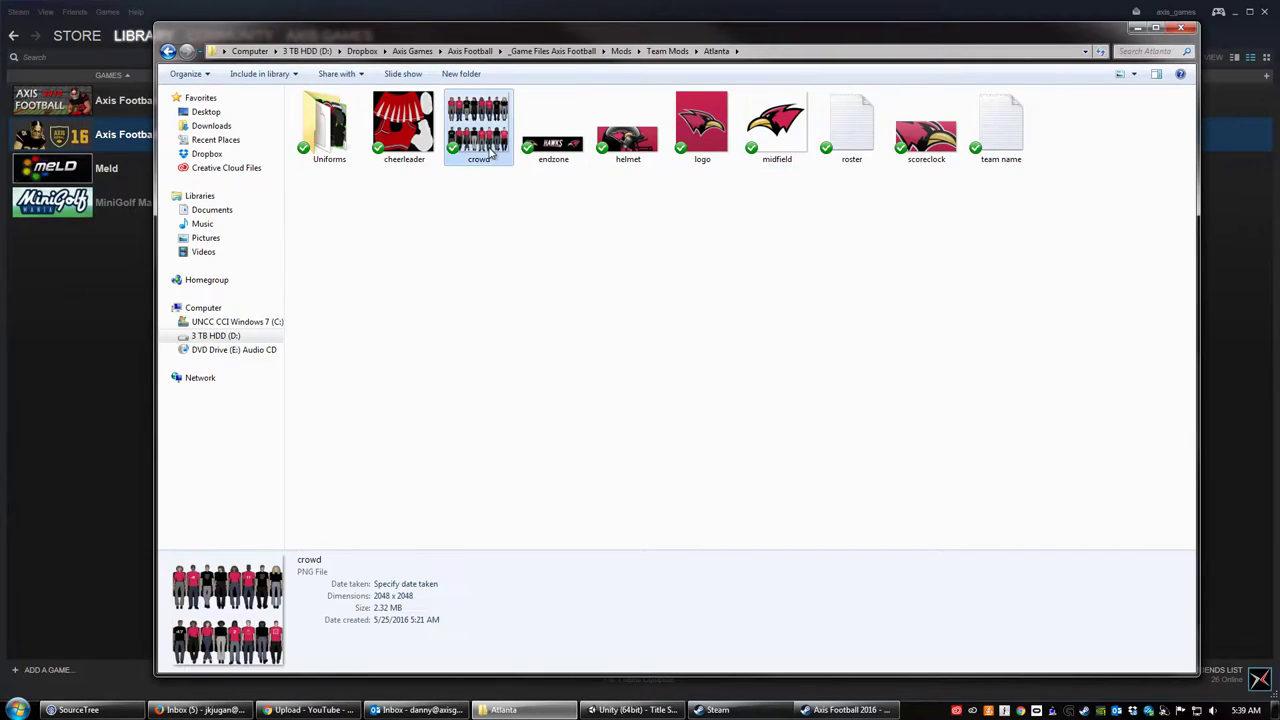
{"action": "left_click", "coordinate": [529, 255]}
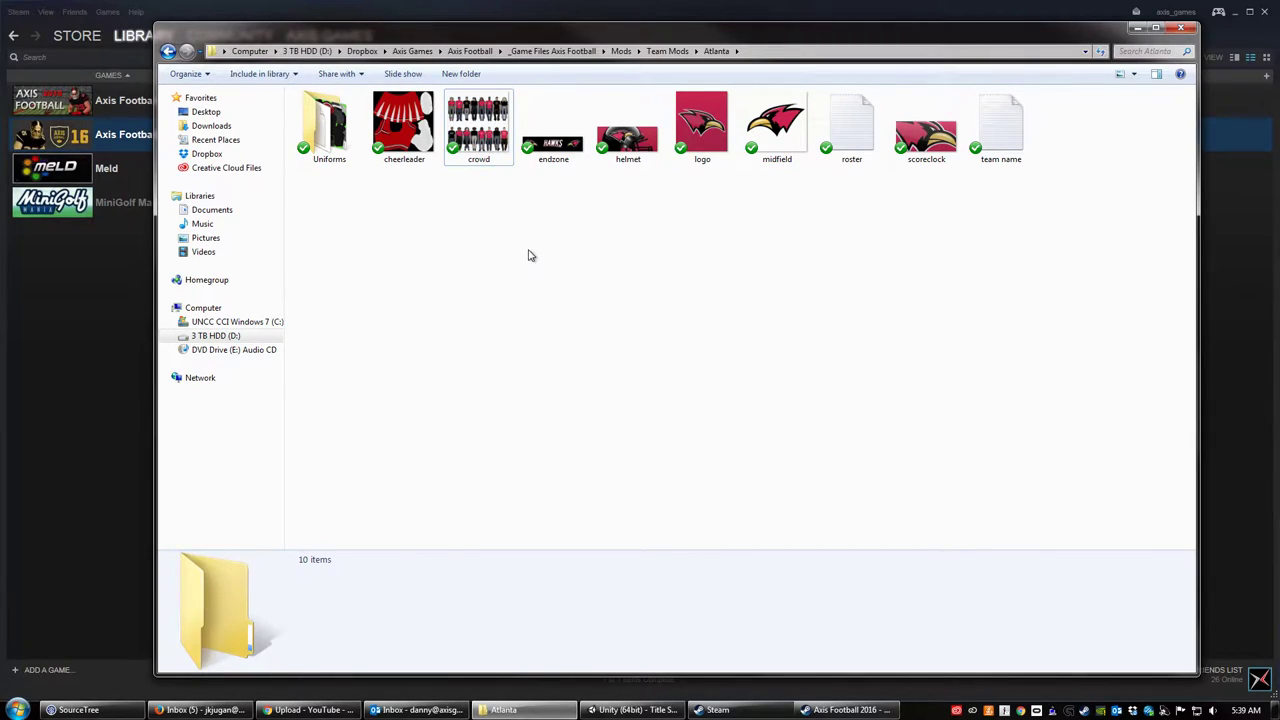
{"action": "left_click", "coordinate": [405, 135]}
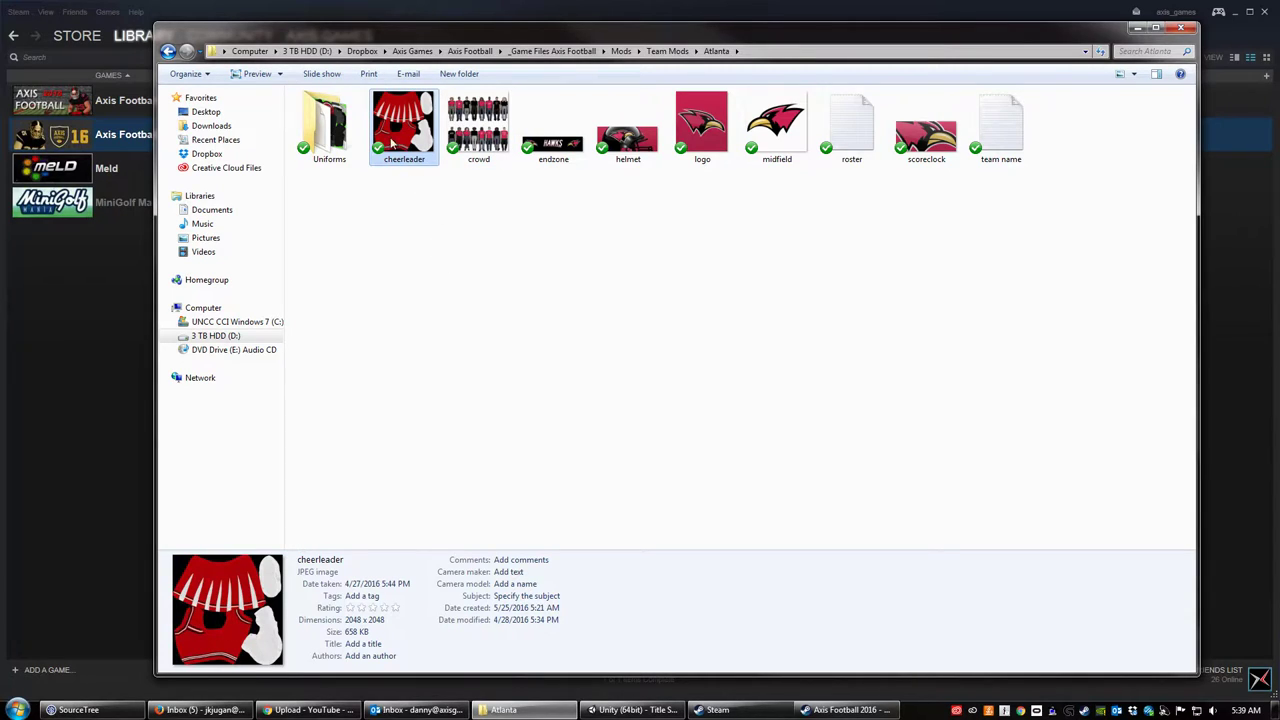
{"action": "left_click", "coordinate": [415, 221]}
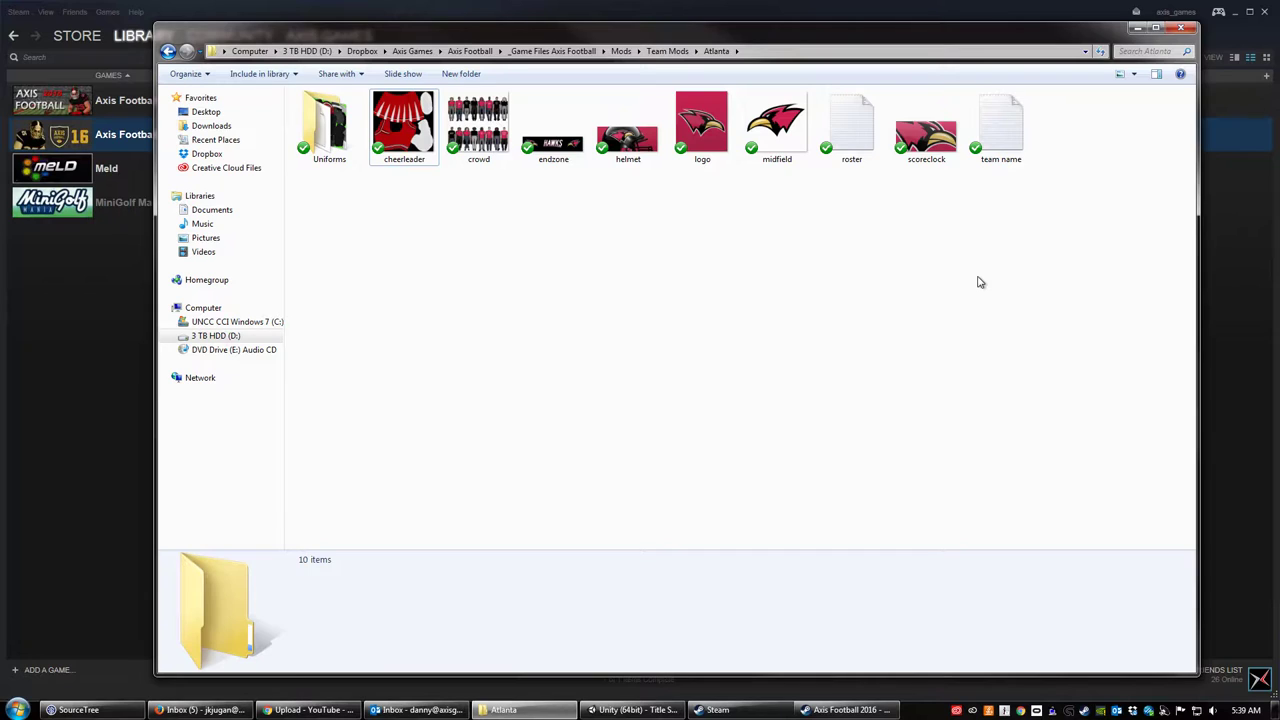
{"action": "left_click", "coordinate": [1020, 141]}
{"action": "double_click", "coordinate": [1020, 141]}
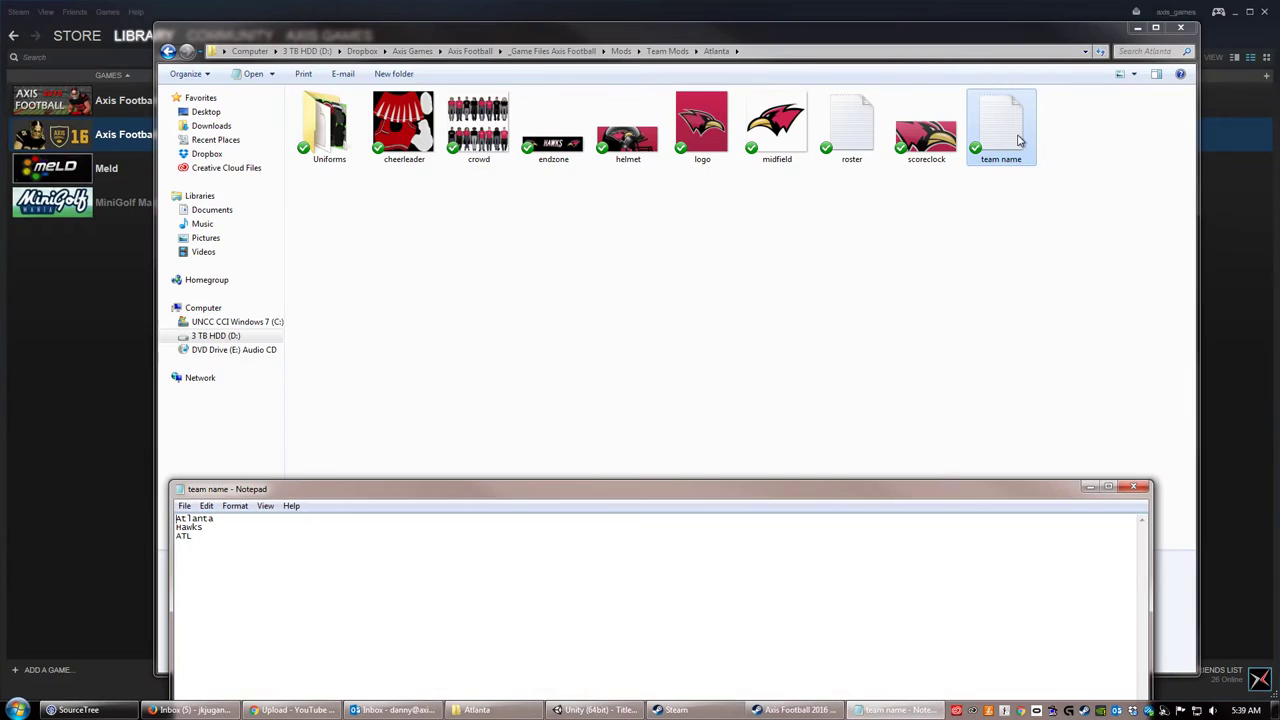
{"action": "left_click_drag", "start_coordinate": [654, 494], "coordinate": [766, 237]}
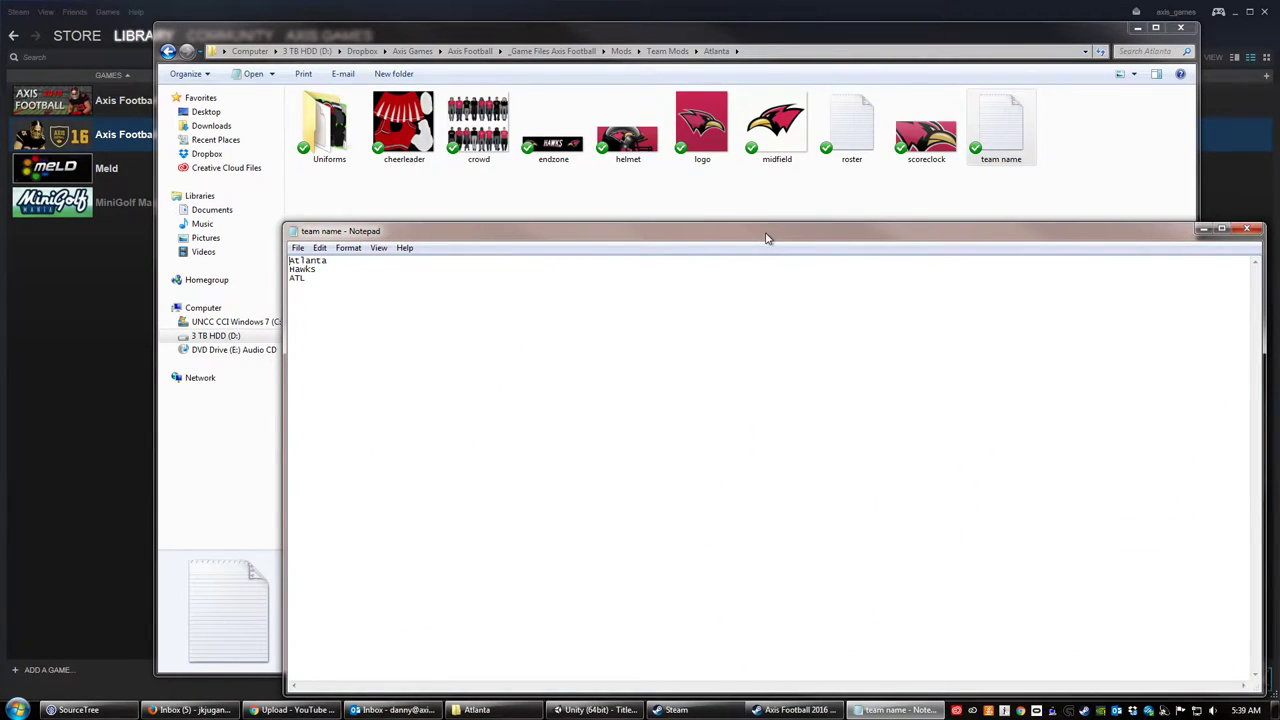
{"action": "left_click_drag", "start_coordinate": [290, 263], "coordinate": [339, 280]}
{"action": "left_click", "coordinate": [343, 366]}
{"action": "double_click", "coordinate": [326, 261]}
{"action": "double_click", "coordinate": [322, 270]}
{"action": "double_click", "coordinate": [297, 278]}
{"action": "left_click", "coordinate": [314, 281]}
{"action": "left_click_drag", "start_coordinate": [312, 282], "coordinate": [275, 281]}
{"action": "left_click", "coordinate": [305, 310]}
{"action": "mouse_move", "coordinate": [285, 263]}
{"action": "left_mouse_down"}
{"action": "mouse_move", "coordinate": [303, 265]}
{"action": "mouse_move", "coordinate": [289, 265]}
{"action": "left_mouse_up"}
{"action": "left_click_drag", "start_coordinate": [1157, 235], "coordinate": [1127, 223]}
{"action": "left_click", "coordinate": [1215, 218]}
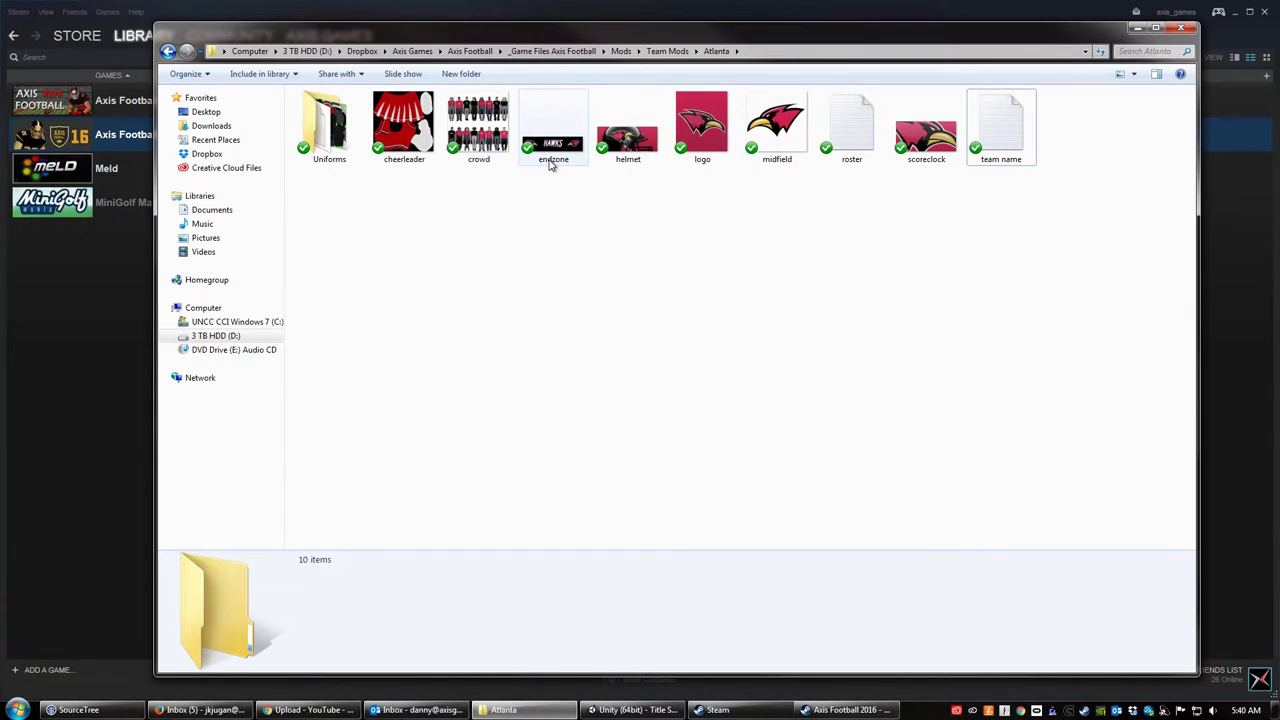
Step: Check the type, dimensions and size of the crowd and cheerleader images
{"action": "mouse_move", "coordinate": [550, 165]}
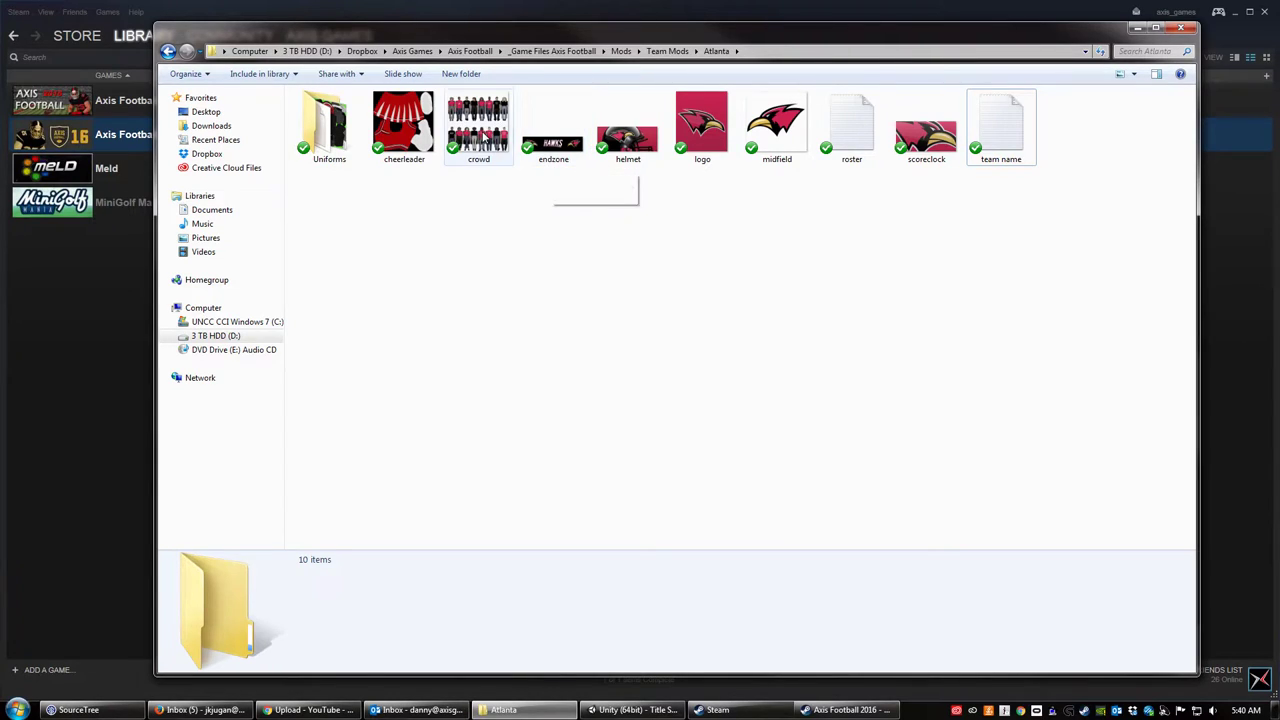
{"action": "left_click", "coordinate": [483, 138]}
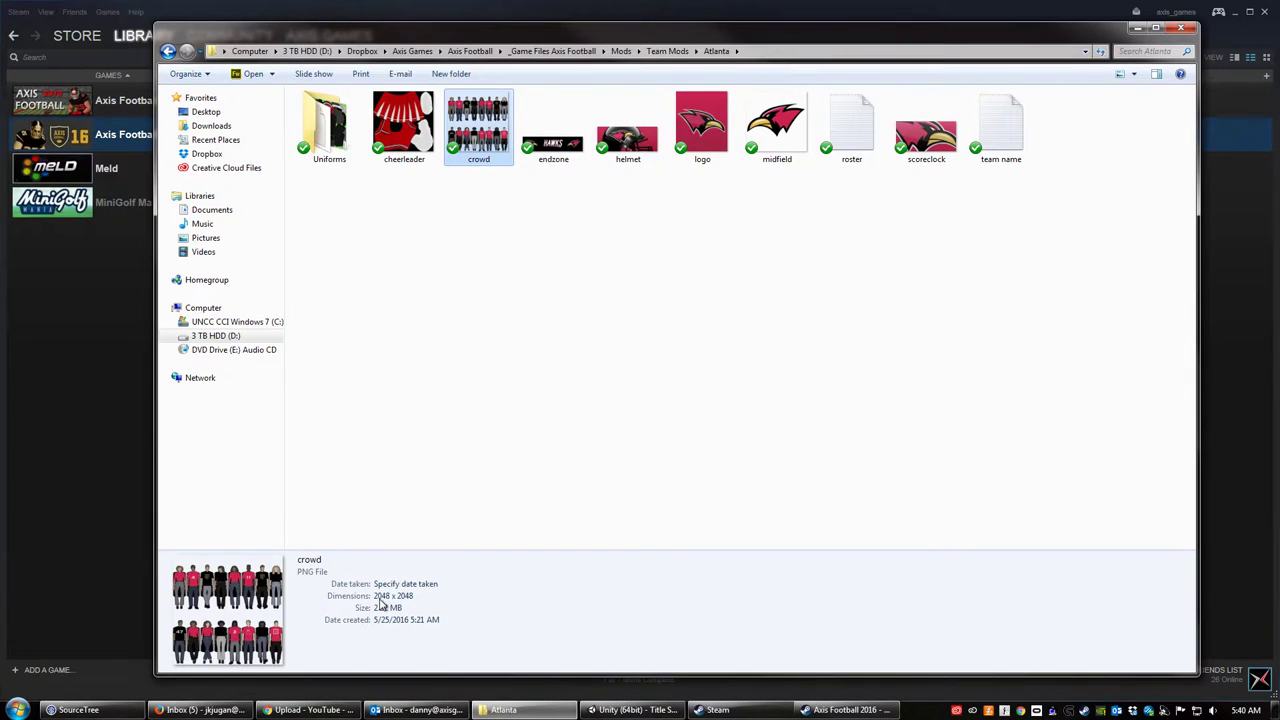
{"action": "left_click", "coordinate": [420, 220]}
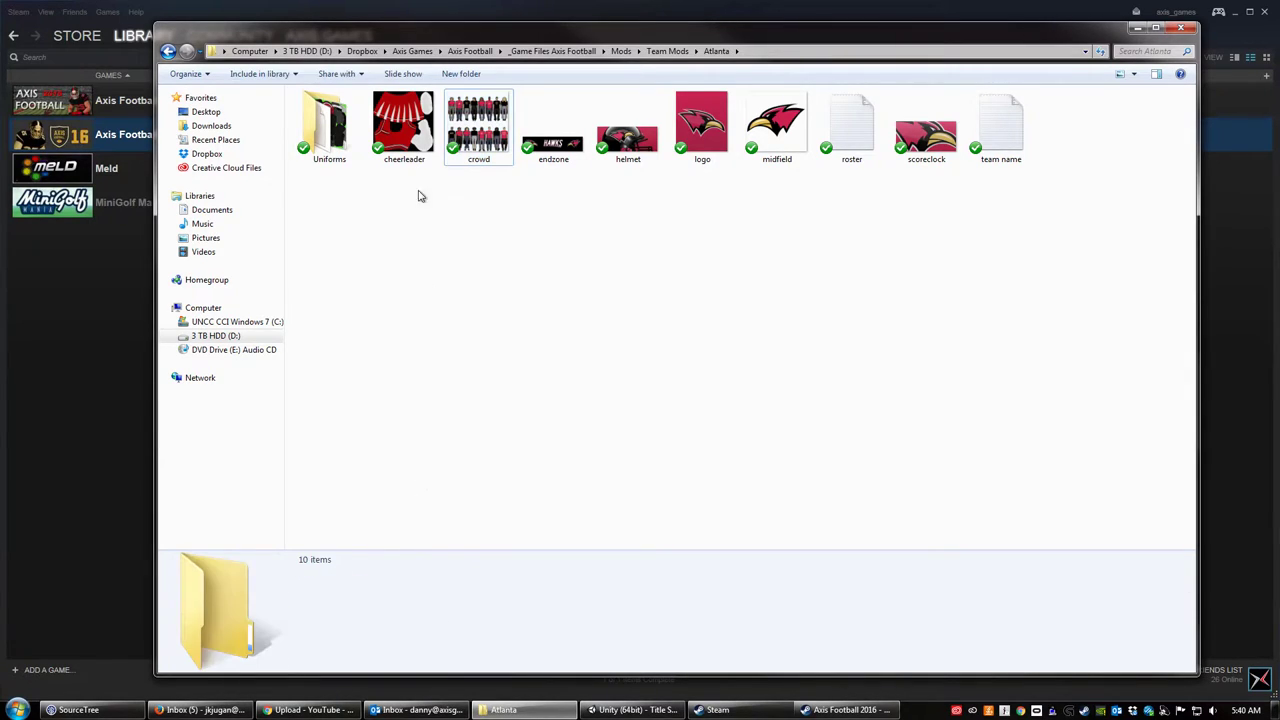
{"action": "left_click", "coordinate": [408, 120]}
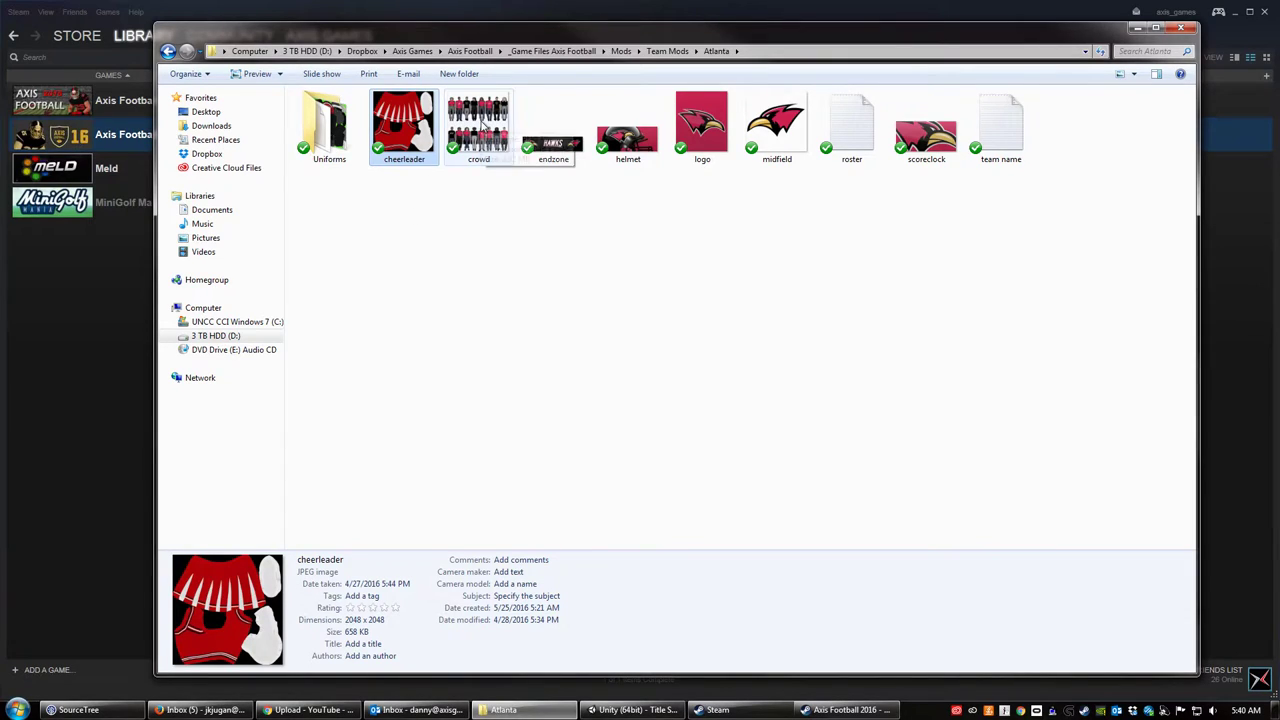
{"action": "left_click", "coordinate": [572, 238]}
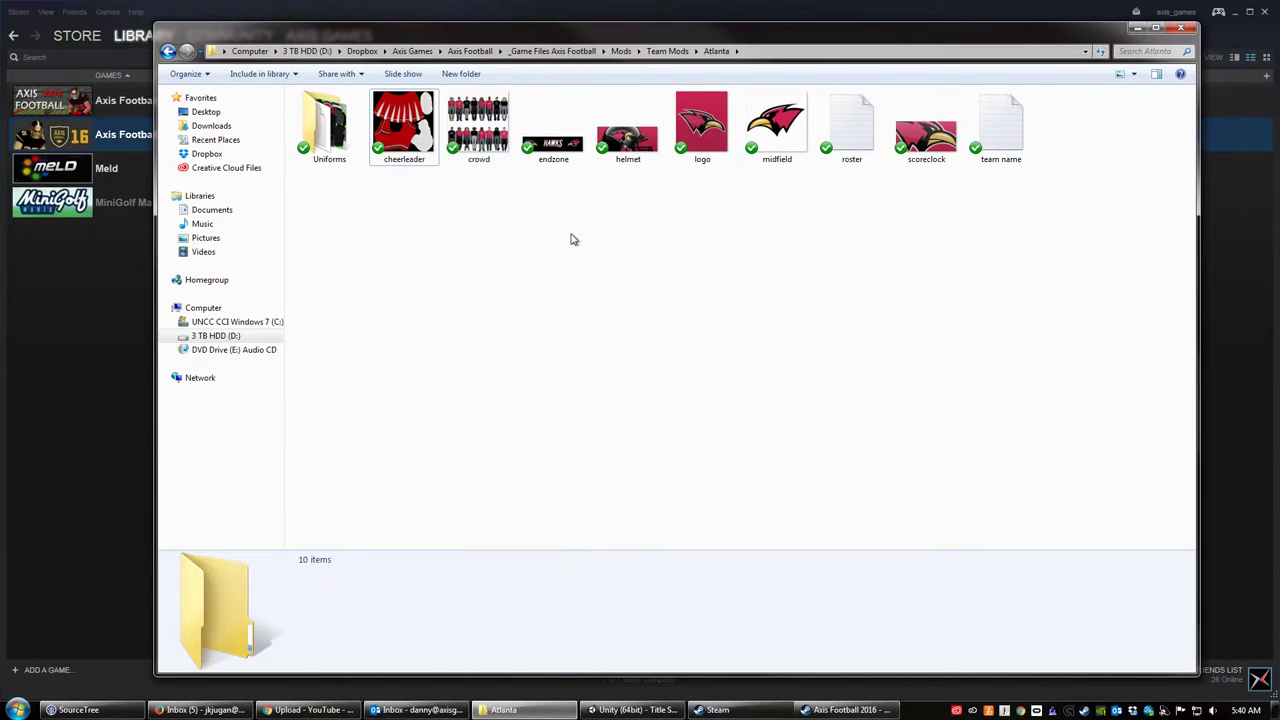
Step: Check endzone, helmet, logo, midfield (1024 x 1024) and scoreclock (166 x 83 PNG, 14.1 KB) details
{"action": "left_click", "coordinate": [555, 150]}
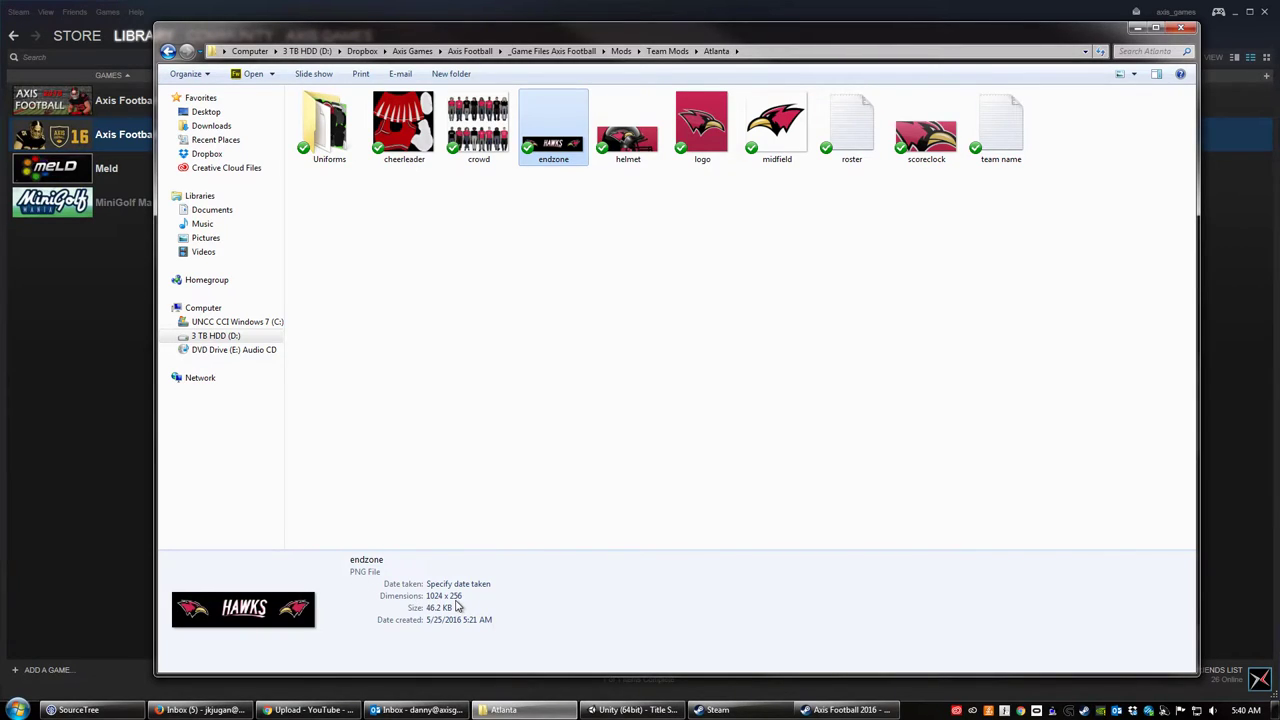
{"action": "left_click", "coordinate": [639, 137]}
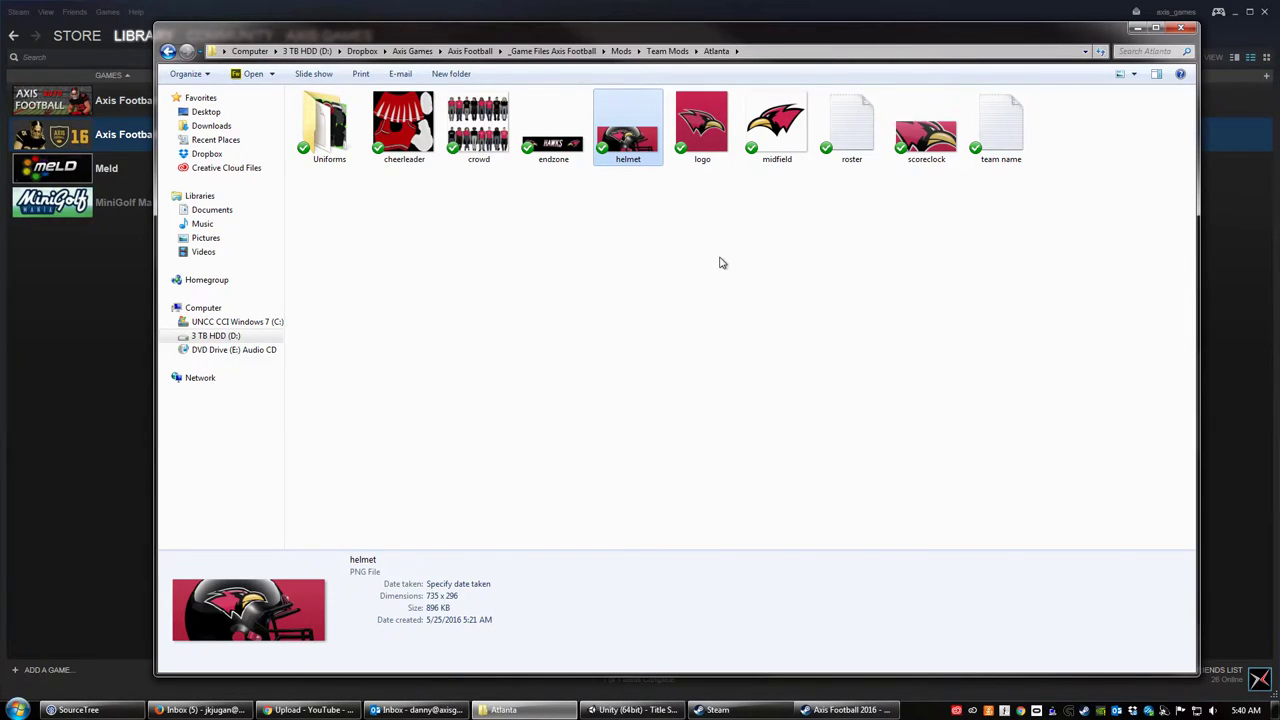
{"action": "left_click", "coordinate": [706, 128]}
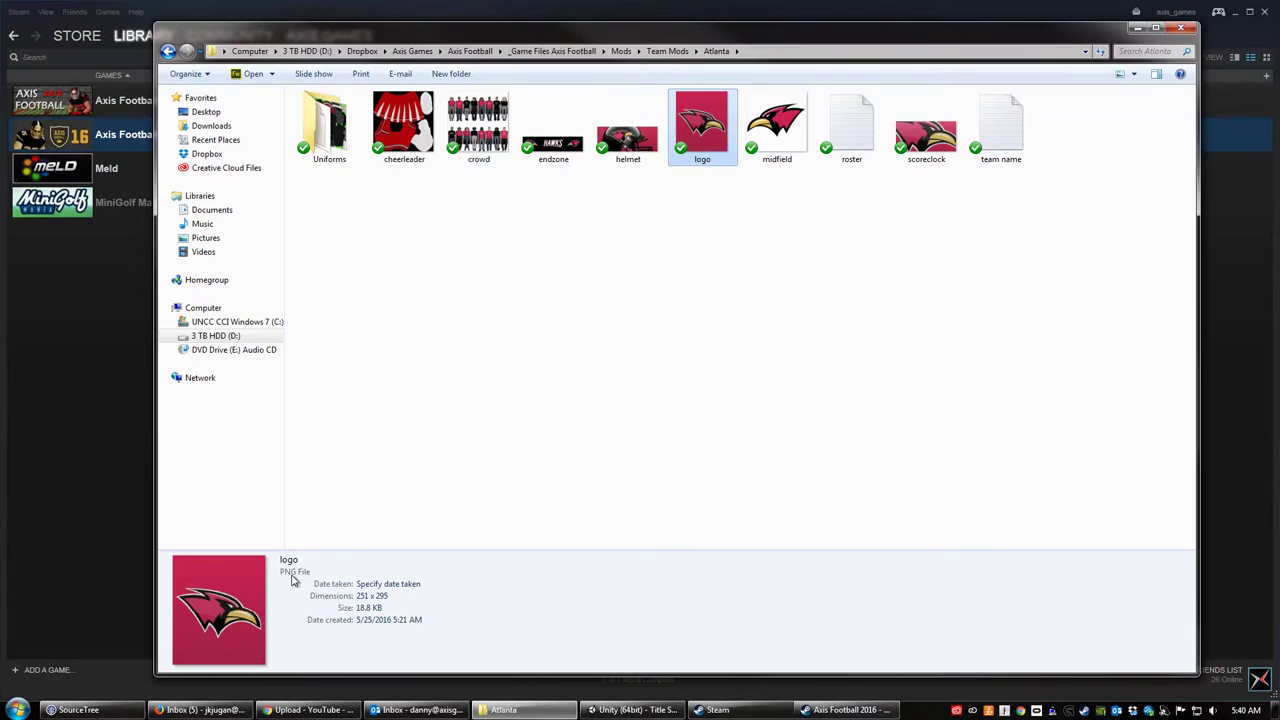
{"action": "left_click", "coordinate": [790, 128]}
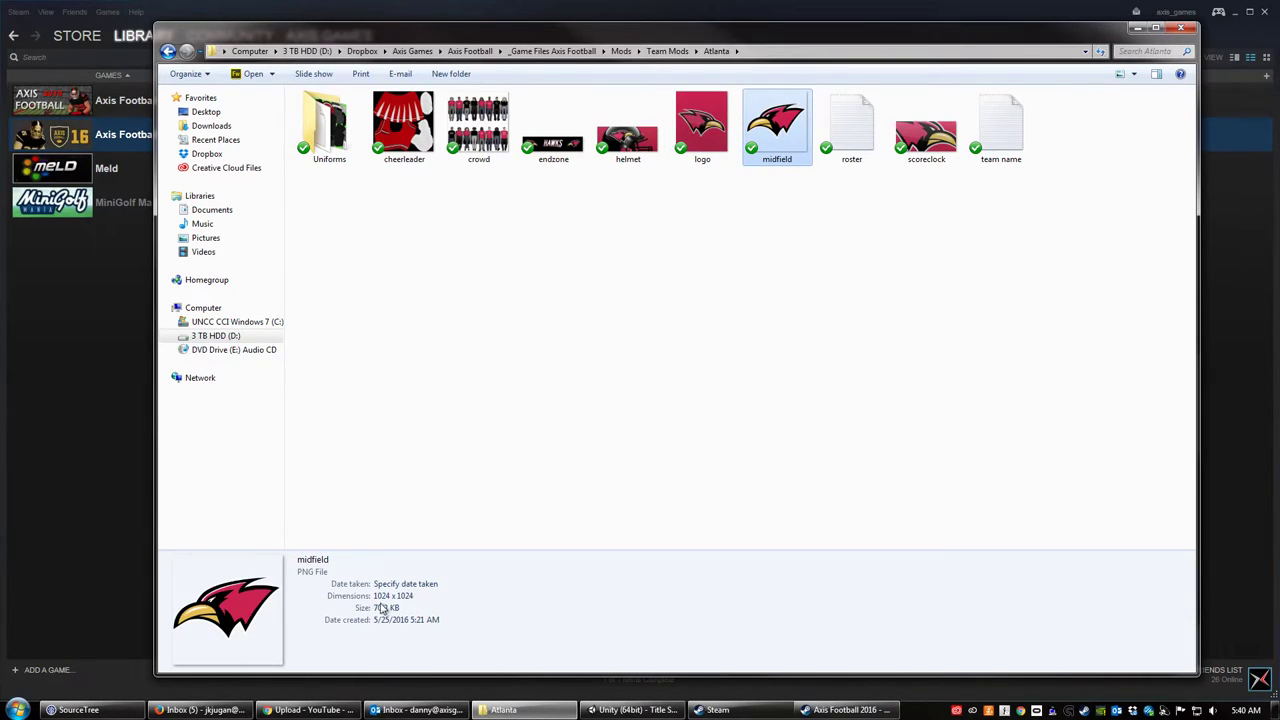
{"action": "left_click", "coordinate": [910, 132]}
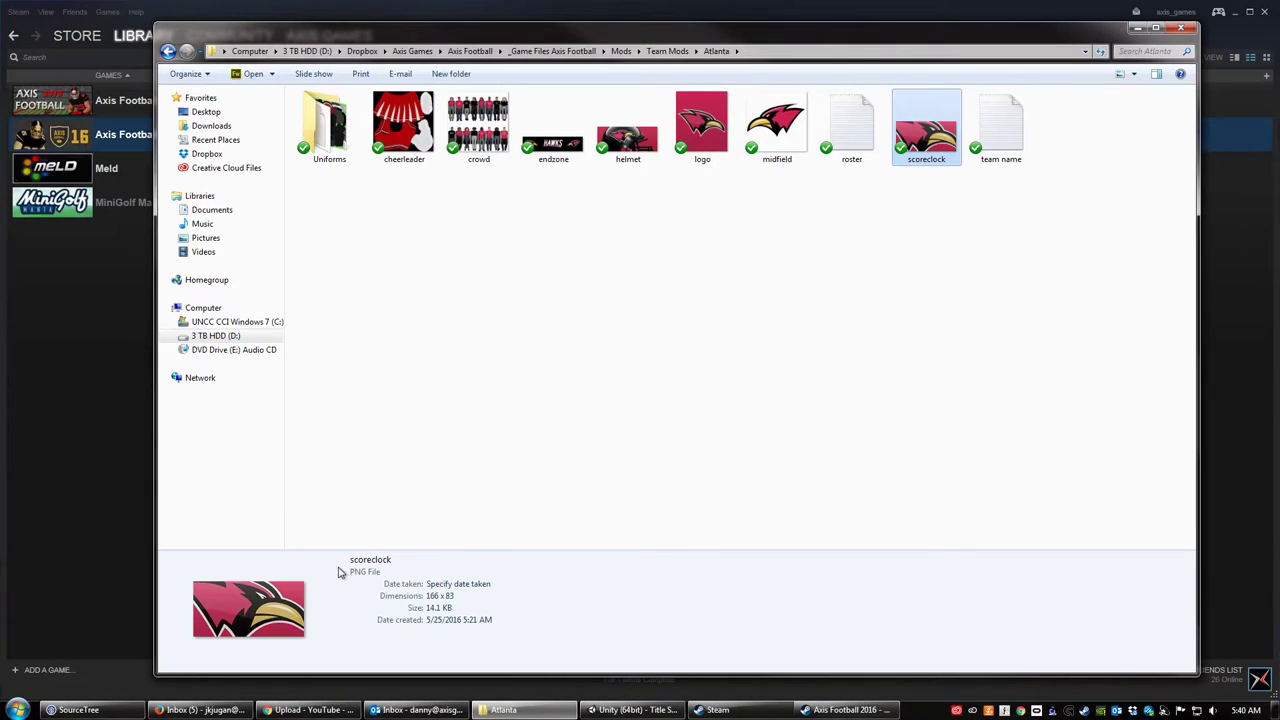